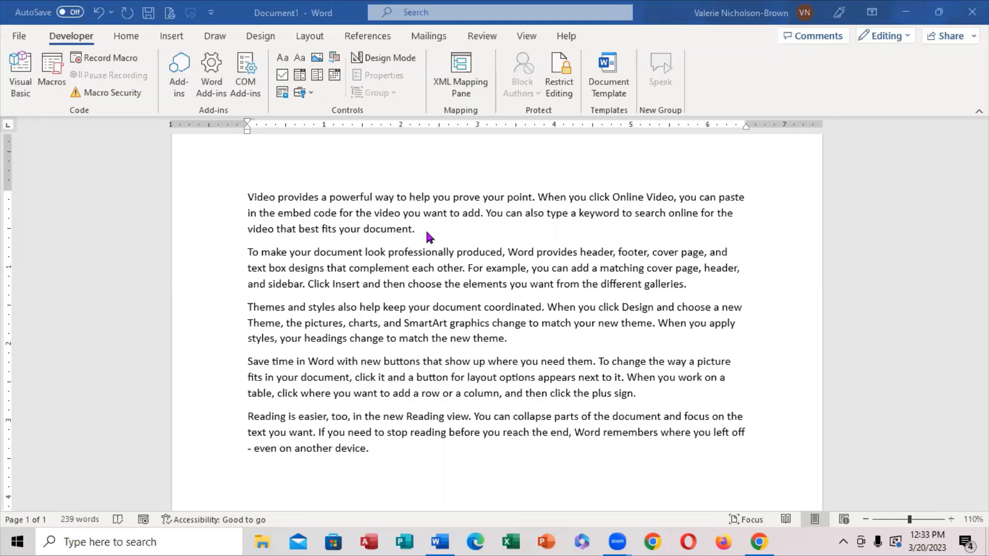
Select the whole text from the first word through the last paragraph, and clear the selection with the cursor before "Video".
click(249, 189)
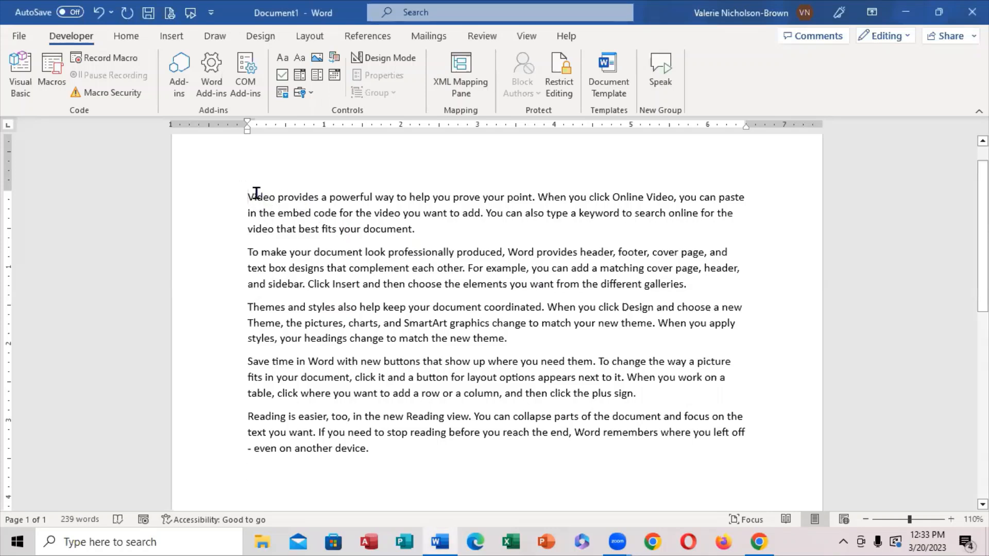
drag(247, 194, 567, 486)
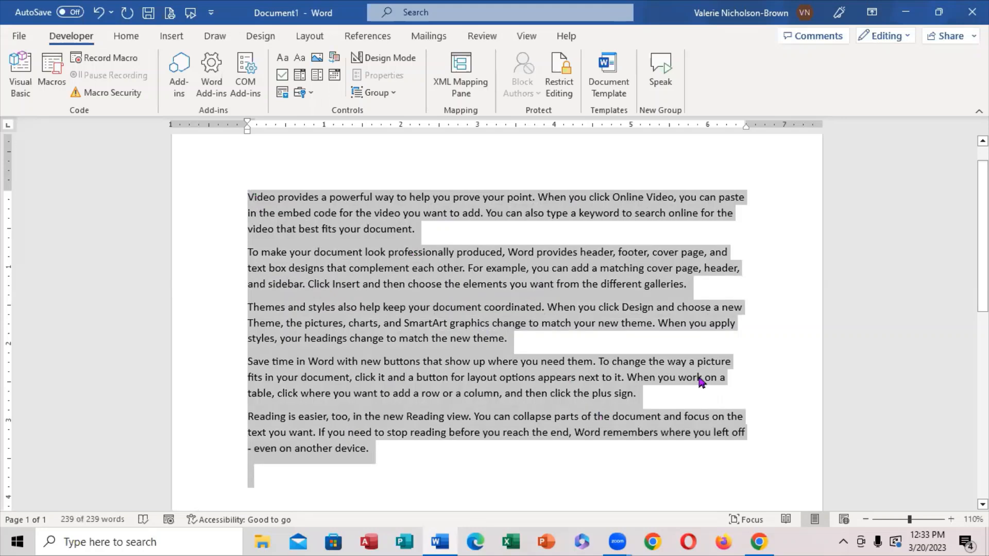
click(756, 360)
drag(248, 199, 696, 450)
click(701, 468)
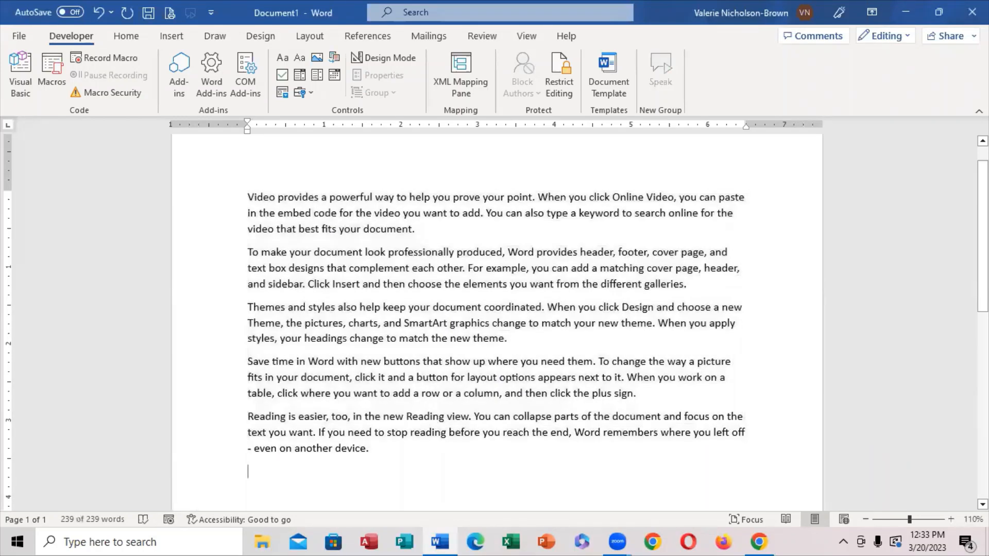
click(245, 198)
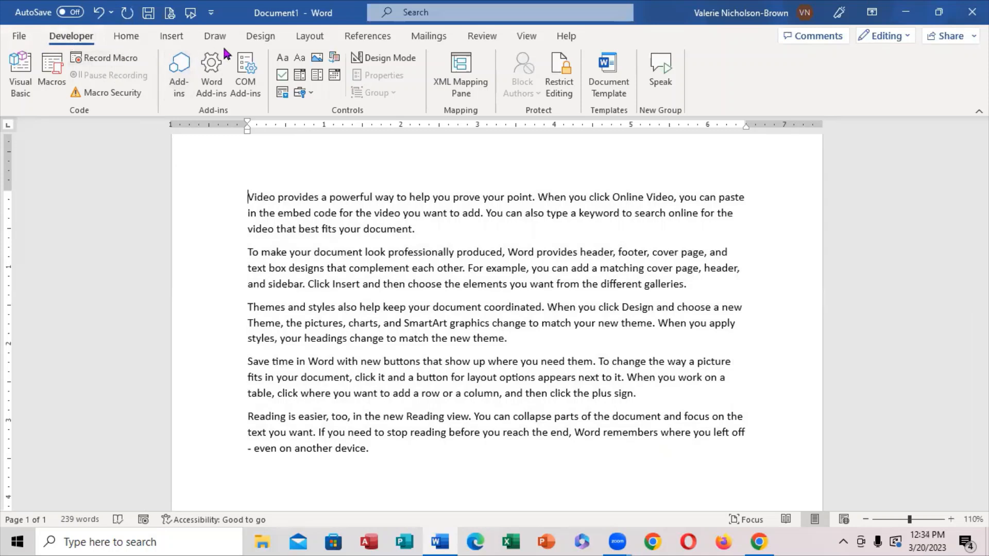
Select the entire document content with the Select All command, and clear the selection.
click(128, 37)
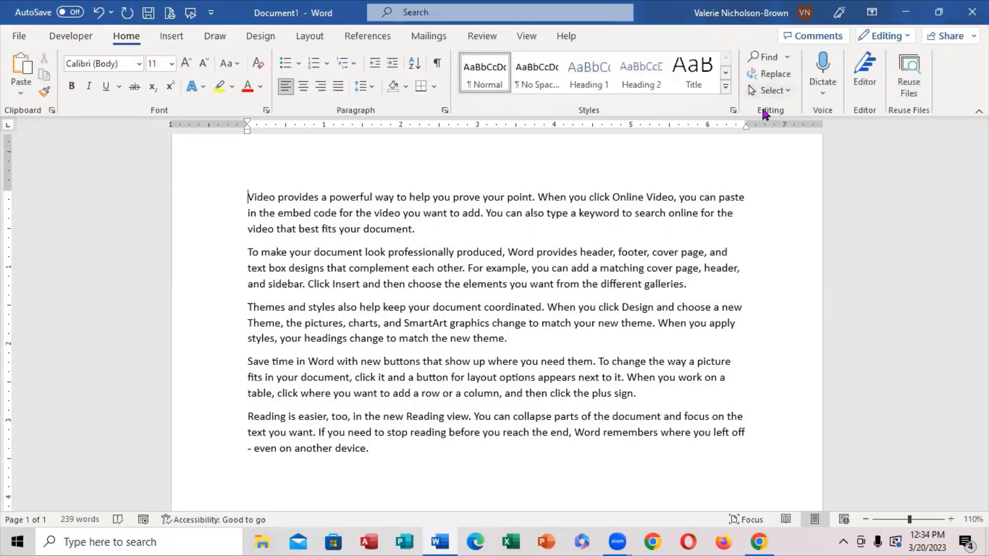
click(791, 95)
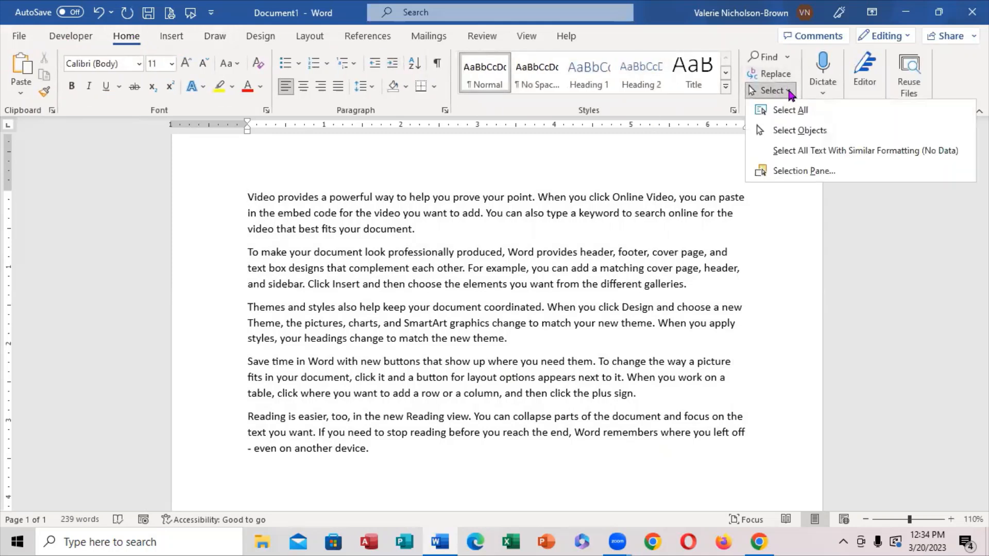
click(800, 106)
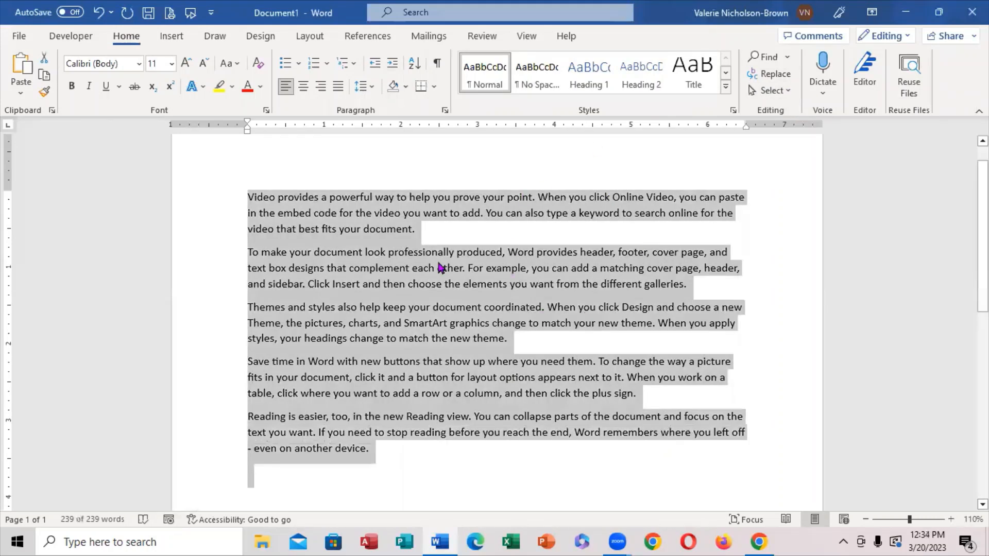
click(562, 166)
Extend a selection word by word from the document's beginning through "When you click" in the first paragraph.
click(247, 199)
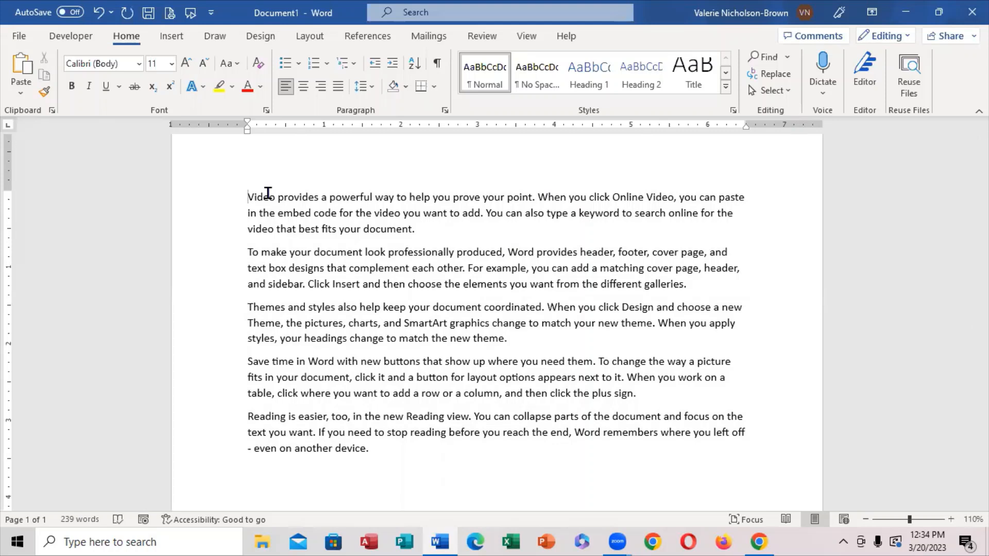
key(ctrl+shift+Right)
key(ctrl+shift+Right)
key(ctrl+shift+Right)
key(ctrl+shift+Right)
key(ctrl+shift+Right)
key(ctrl+shift+Right)
key(ctrl+shift+Right)
key(ctrl+shift+Right)
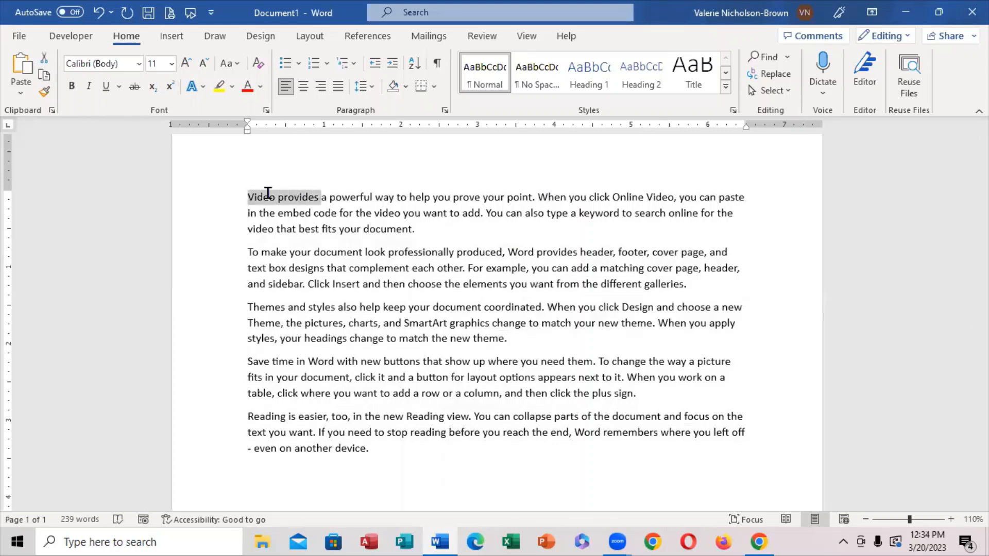
key(ctrl+shift+Right)
key(ctrl+shift+Right)
key(ctrl+shift+Right)
key(ctrl+shift+Right)
key(ctrl+shift+Right)
key(ctrl+shift+Right)
key(ctrl+shift+Right)
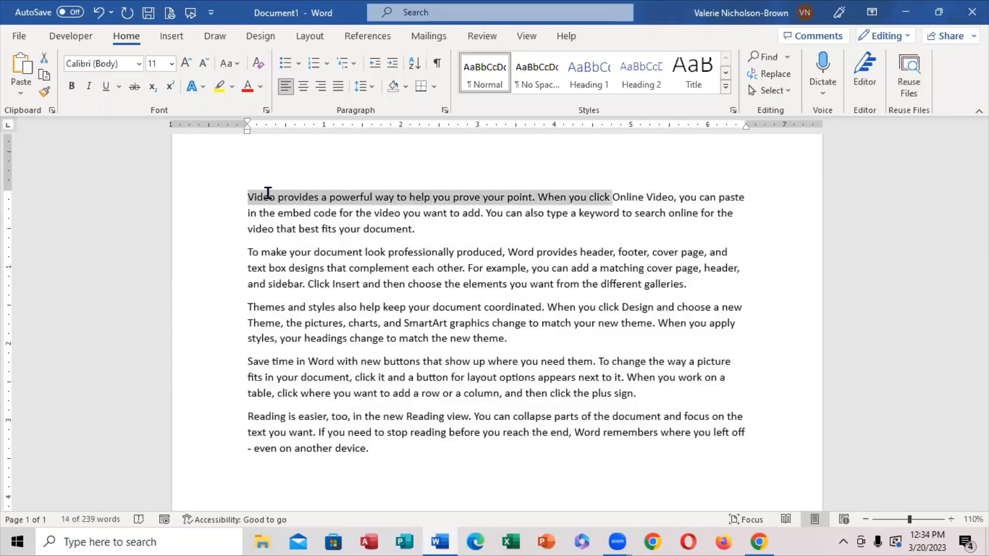
Extend and shrink the selection paragraph by paragraph until all five paragraphs are selected, and deselect the text.
key(ctrl+shift+Down)
key(ctrl+shift+Down)
key(ctrl+shift+Down)
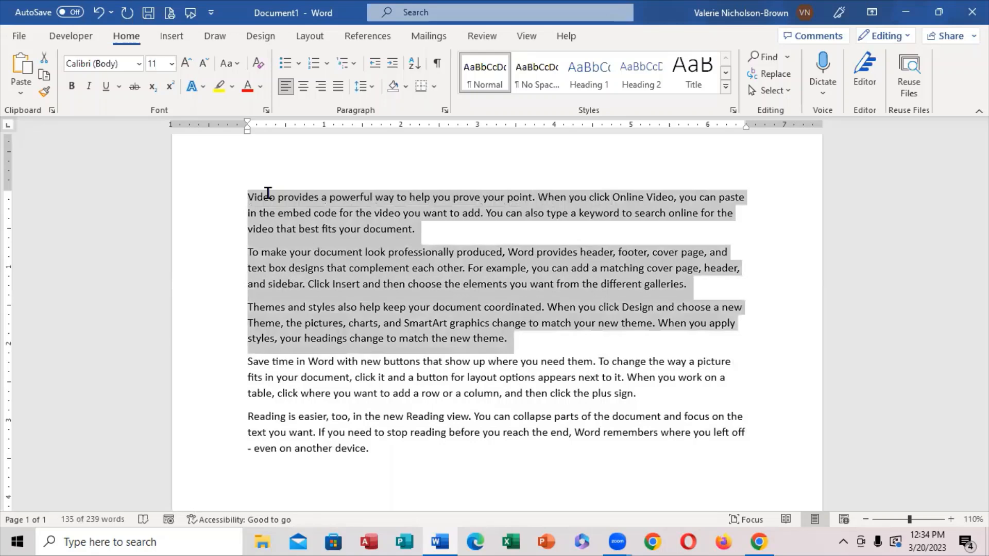
key(ctrl+shift+Up)
key(ctrl+shift+Up)
key(ctrl+shift+Up)
key(ctrl+shift+Down)
key(ctrl+shift+Down)
key(ctrl+shift+Down)
key(ctrl+shift+Down)
key(ctrl+shift+Down)
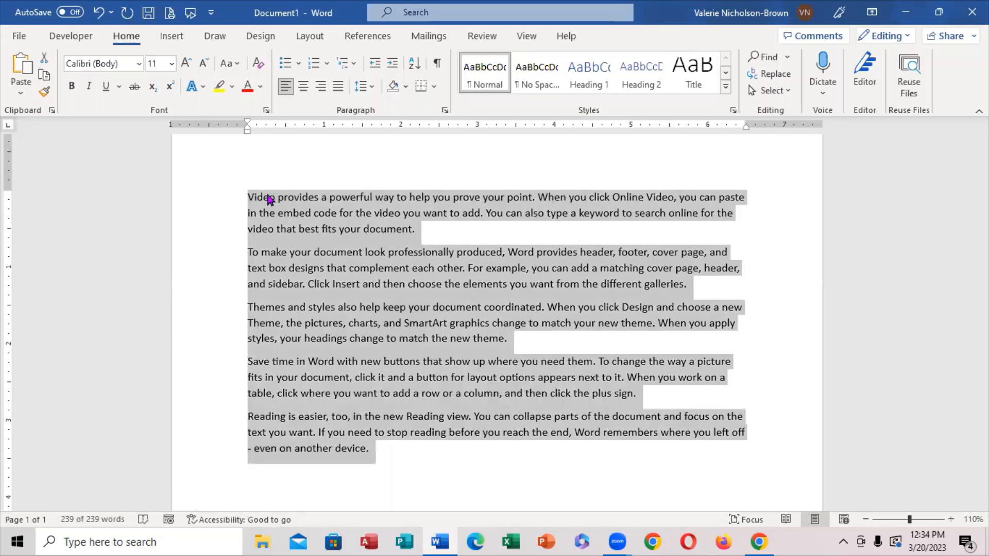
click(442, 153)
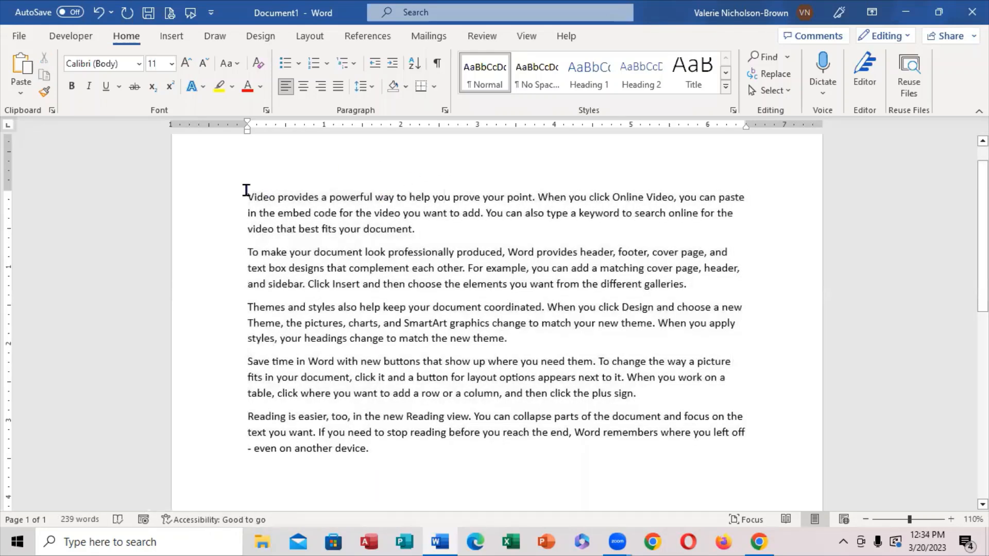
Select the first paragraph, try centre and right alignment on it, and set it to justified.
drag(241, 194, 419, 234)
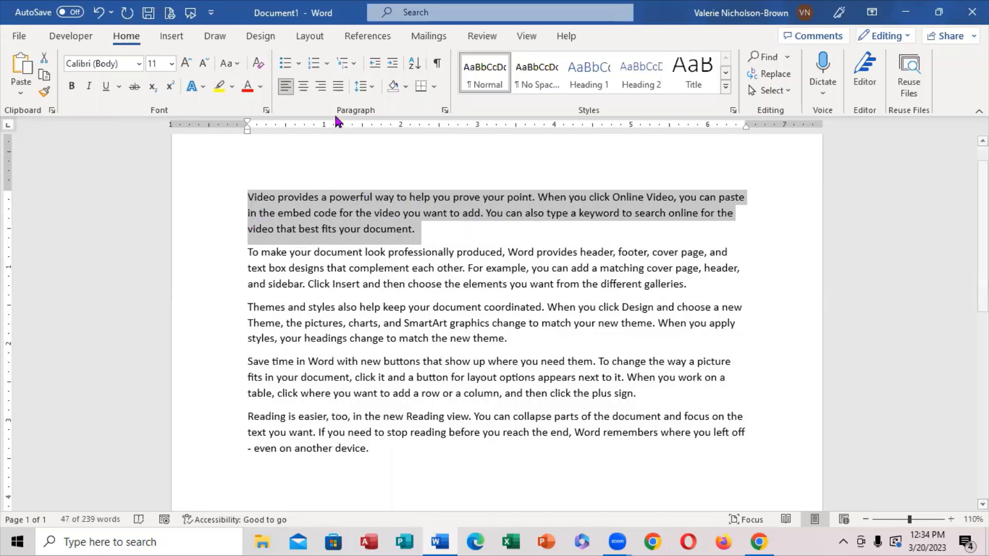
click(303, 88)
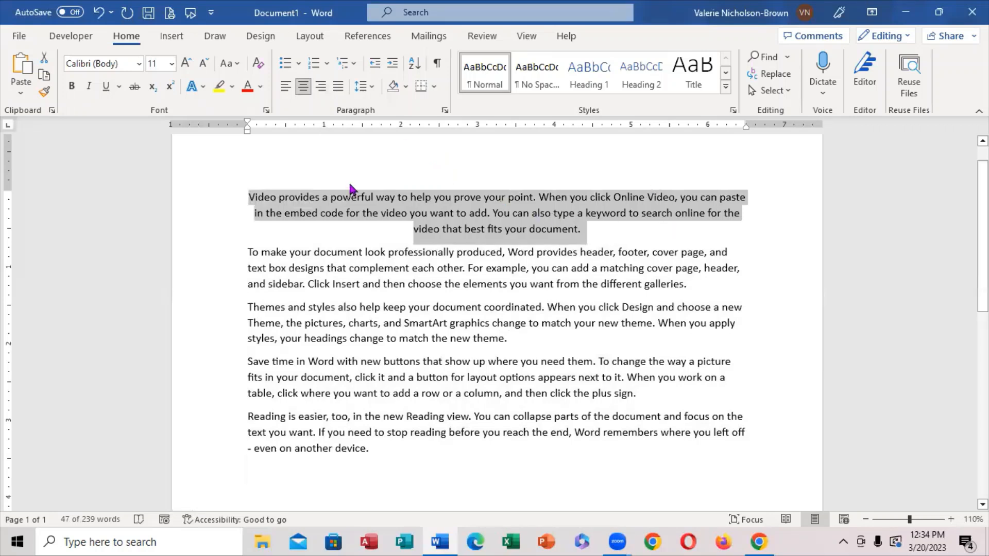
click(320, 86)
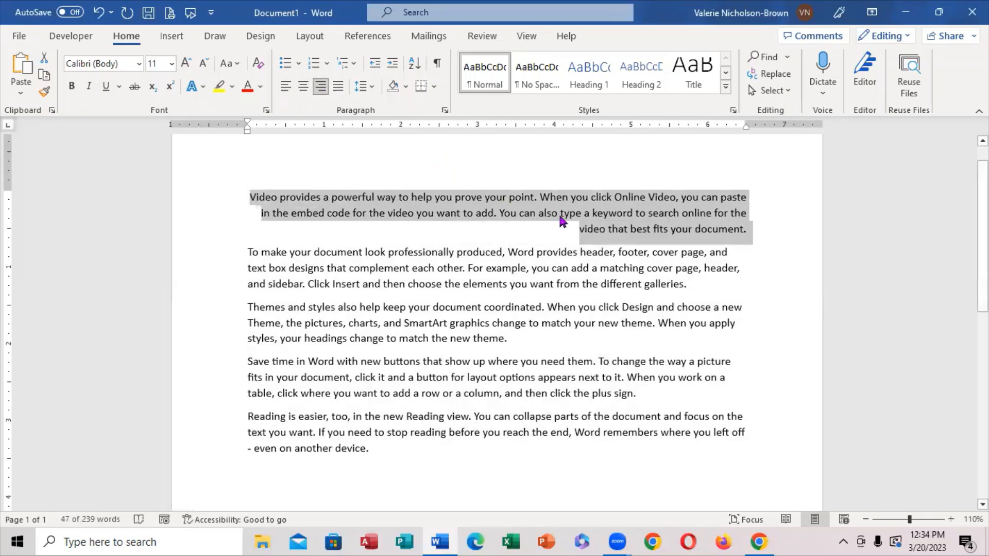
click(338, 93)
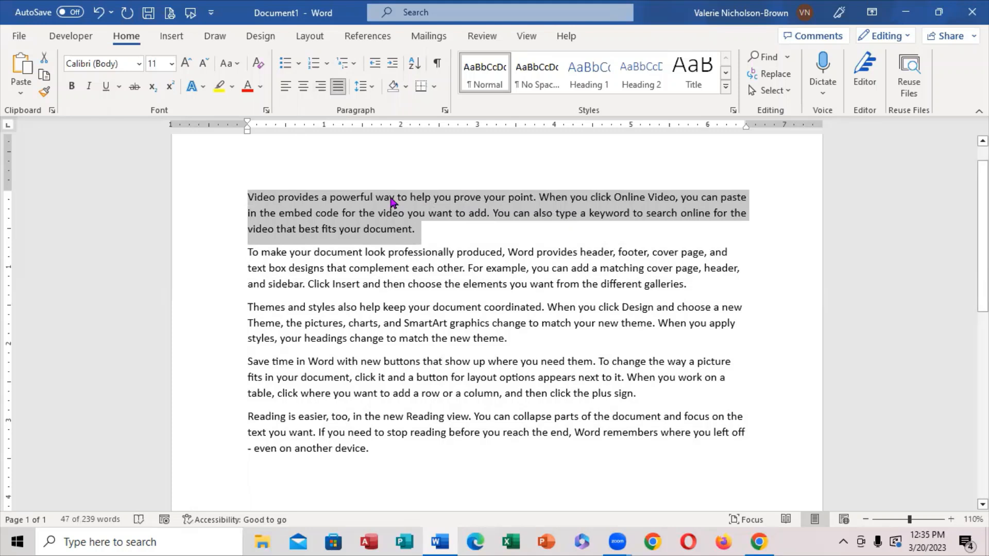
View the line spacing choices and preview shading colours for the first paragraph without applying any.
click(372, 87)
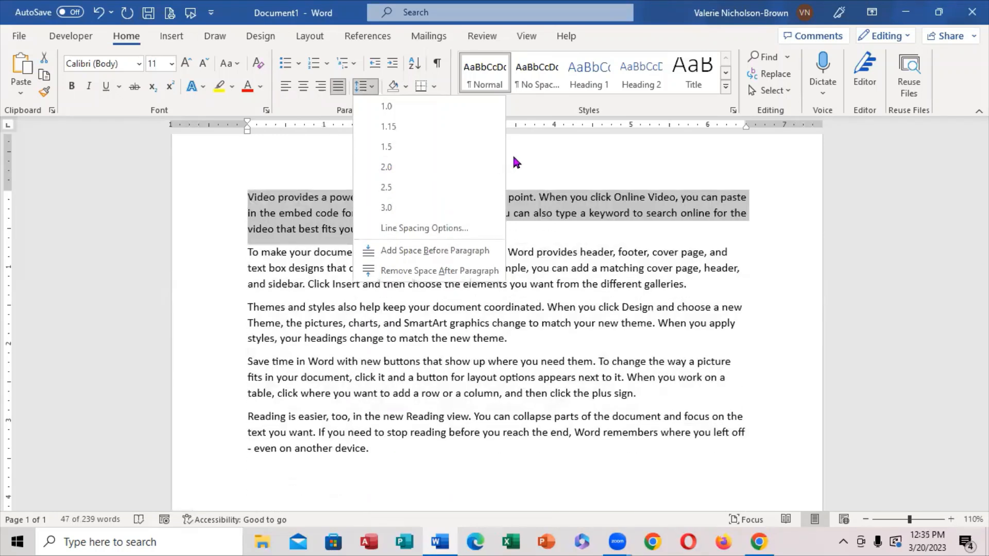
key(Escape)
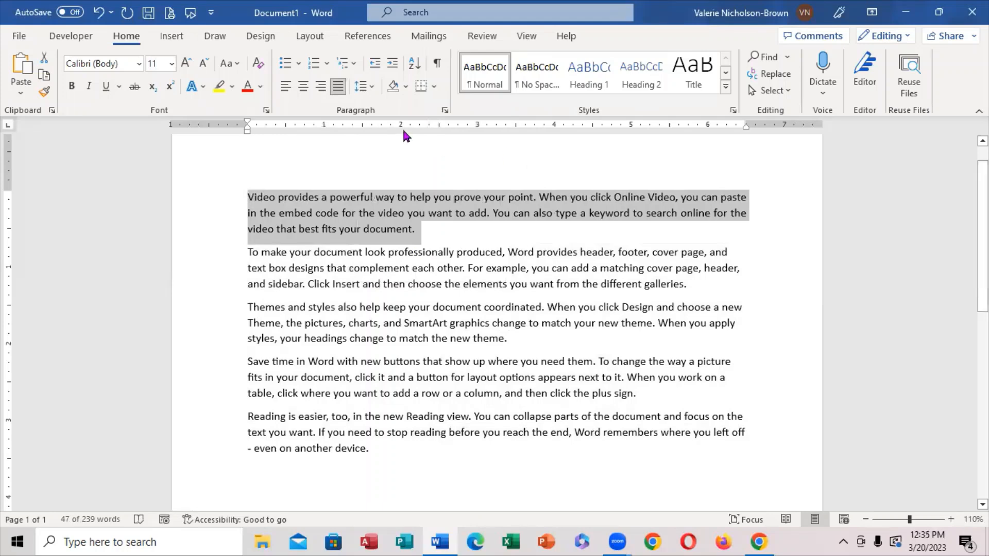
click(406, 86)
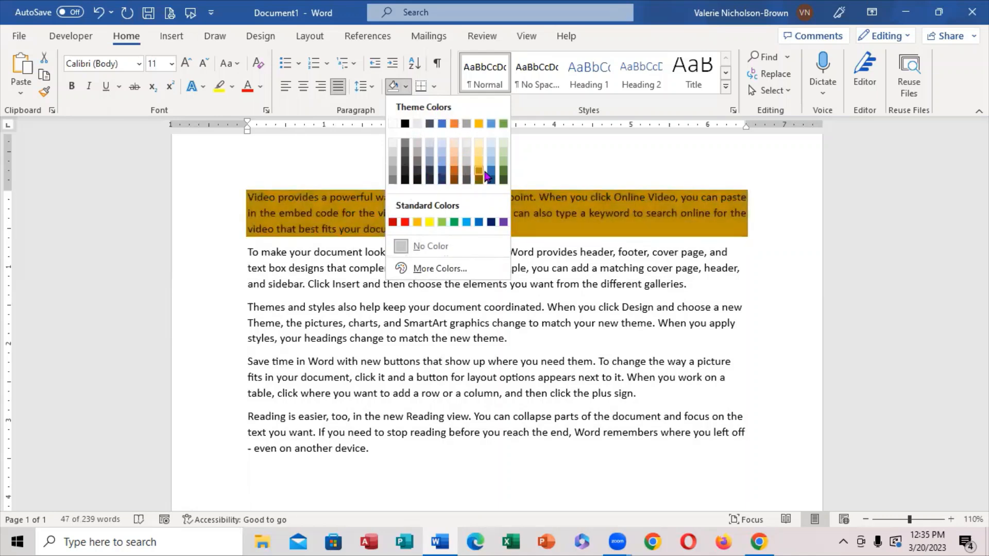
click(530, 159)
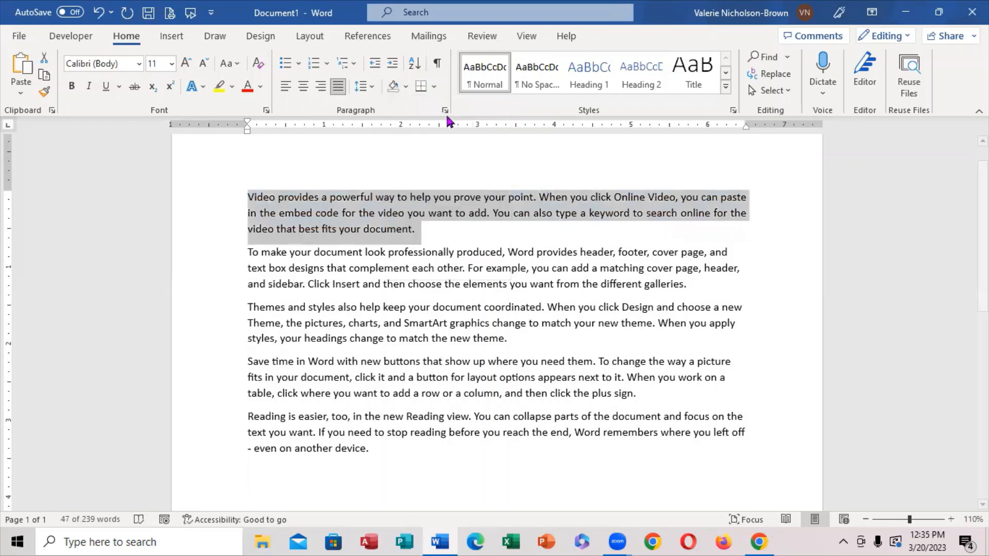
Apply All Borders to the first paragraph, and undo the border.
click(434, 88)
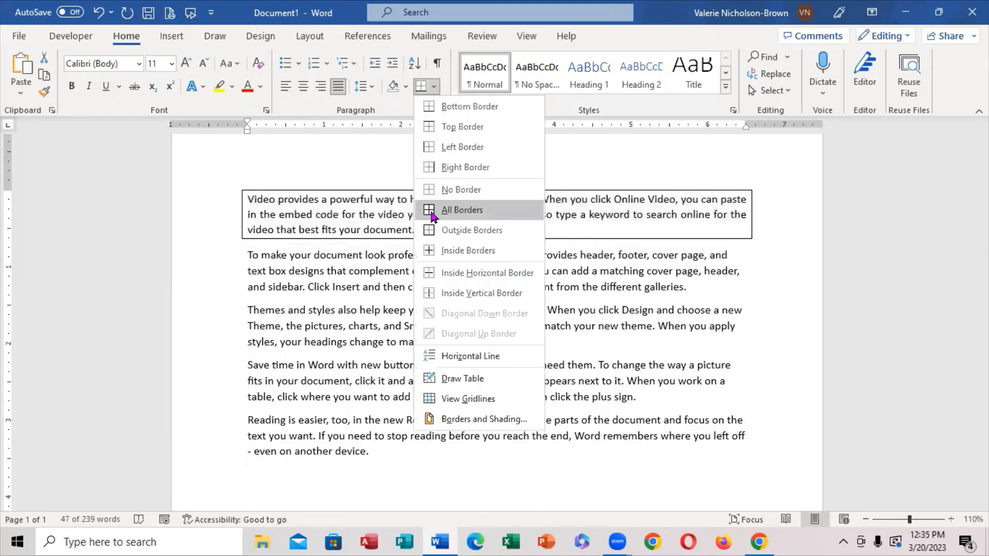
click(431, 210)
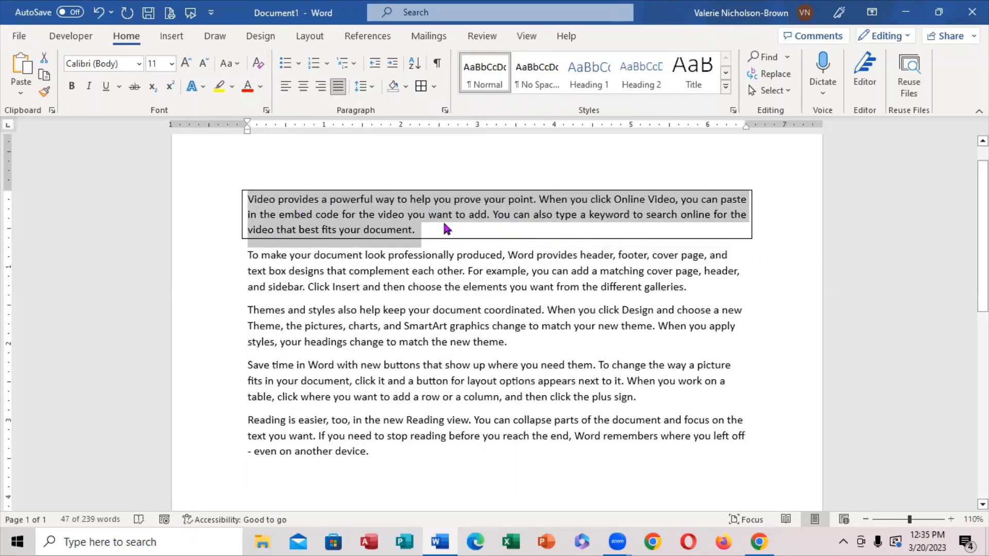
click(401, 165)
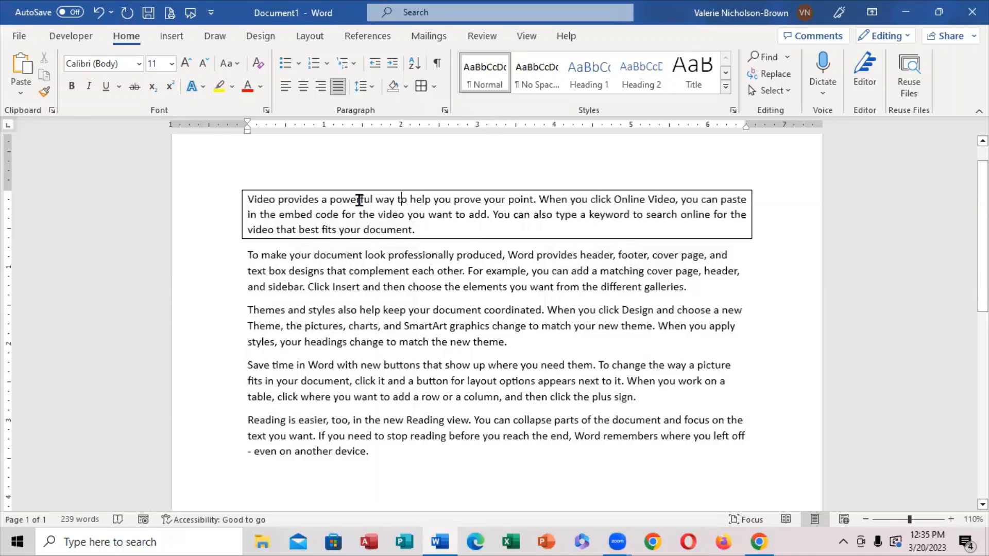
click(99, 13)
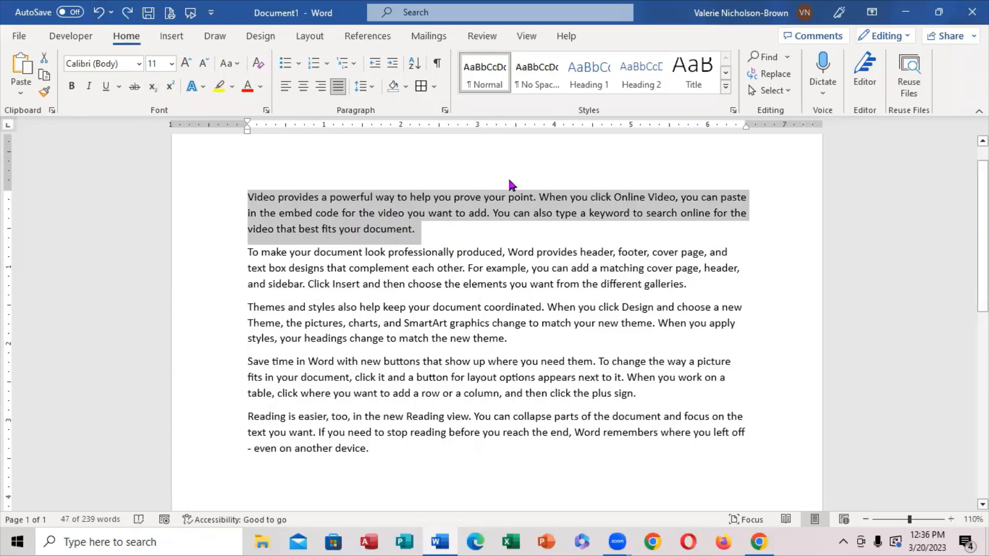
Preview other fonts and the Title style on the first paragraph without applying them, and deselect the paragraph.
click(138, 67)
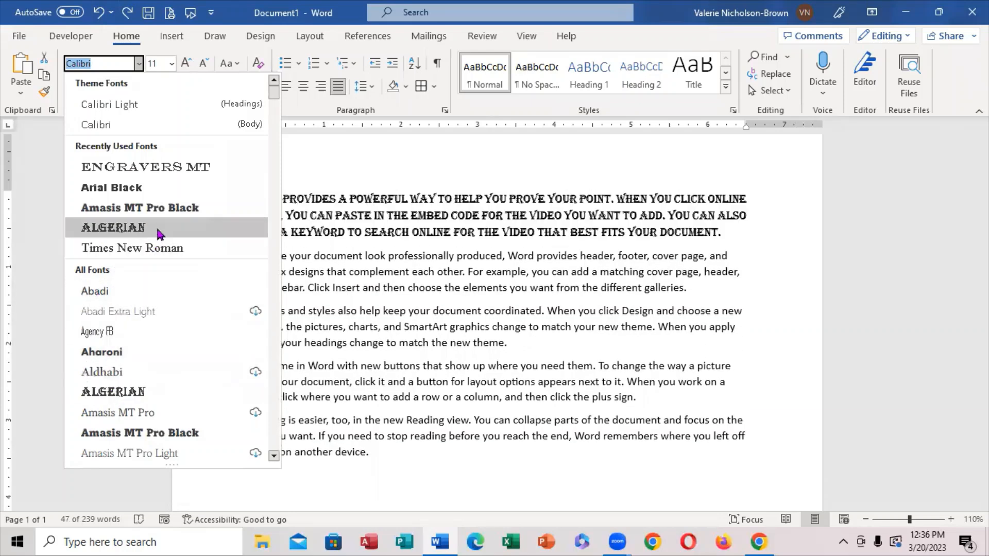
click(283, 156)
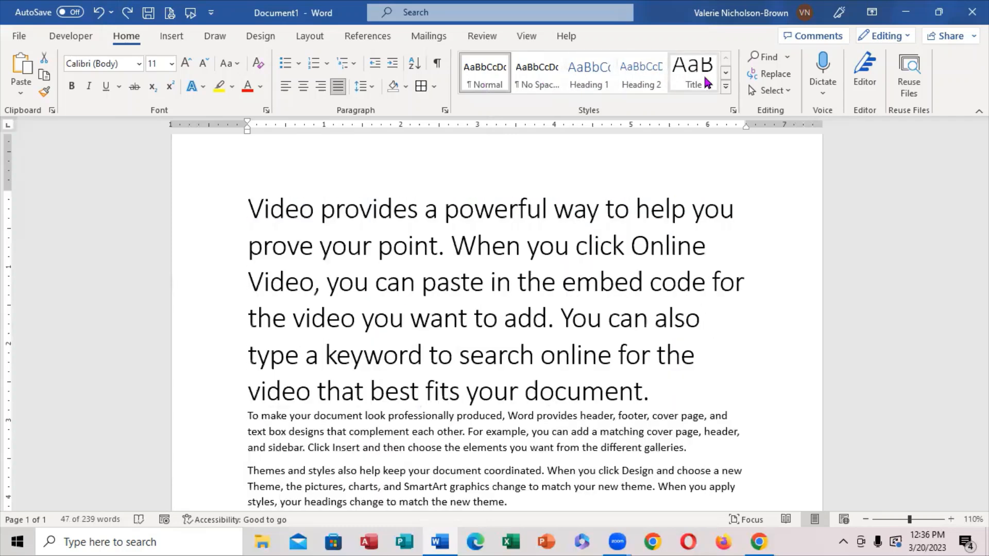
click(725, 86)
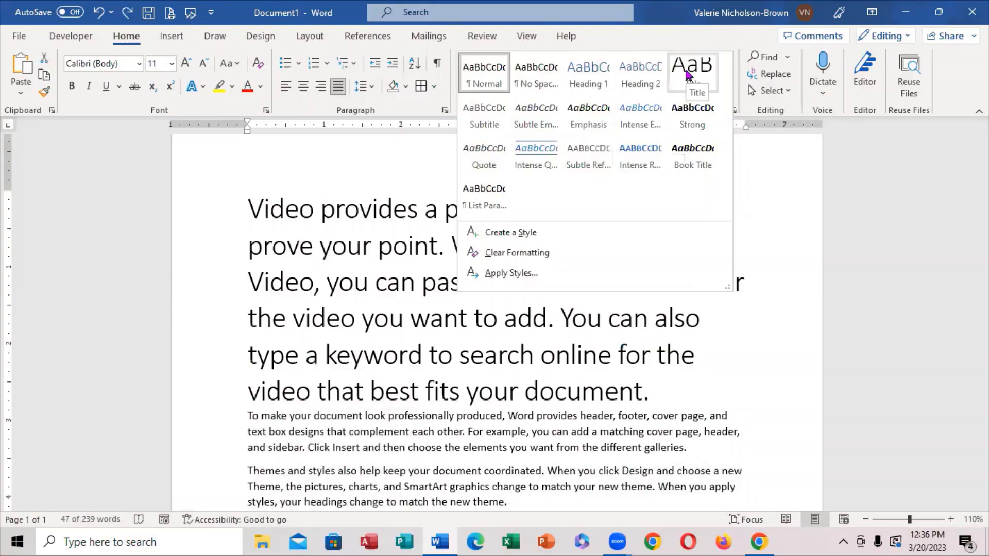
click(789, 166)
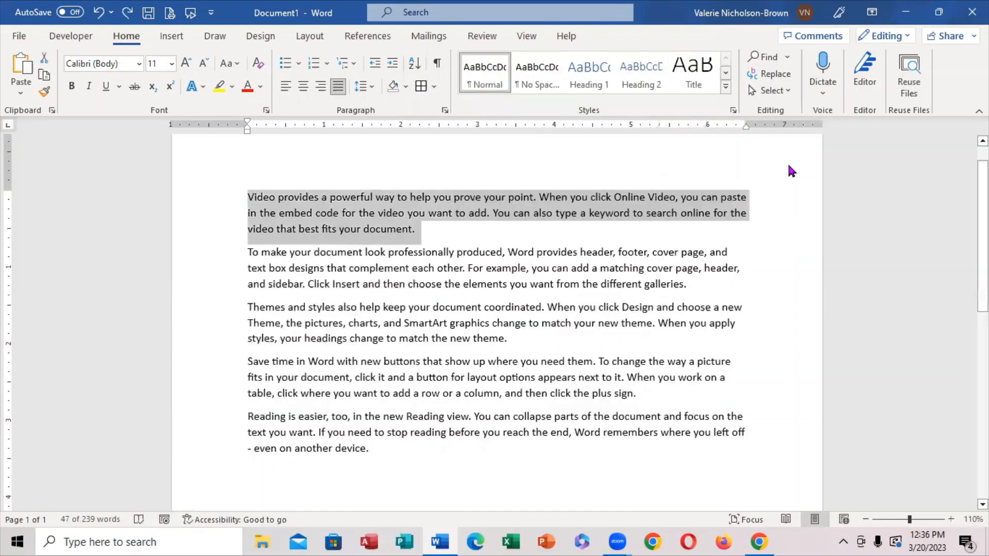
click(762, 198)
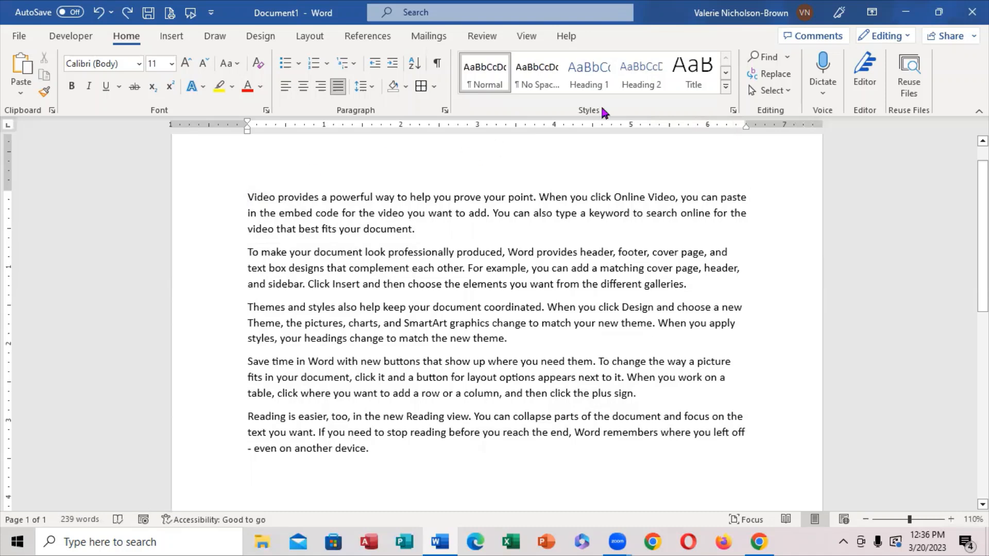
Open Find and Replace for replacing text, and move the dialog off the beginning of the document text.
click(775, 74)
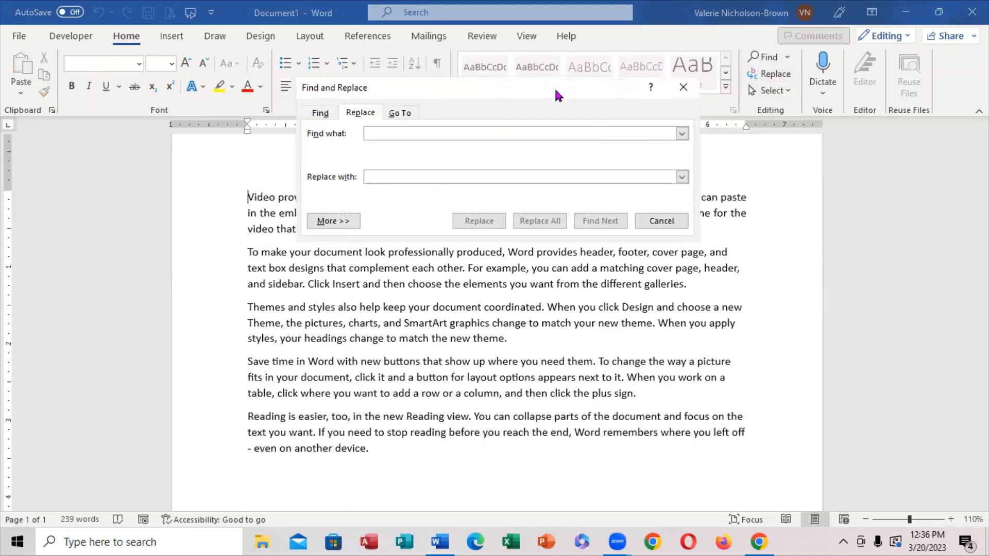
drag(554, 87, 674, 139)
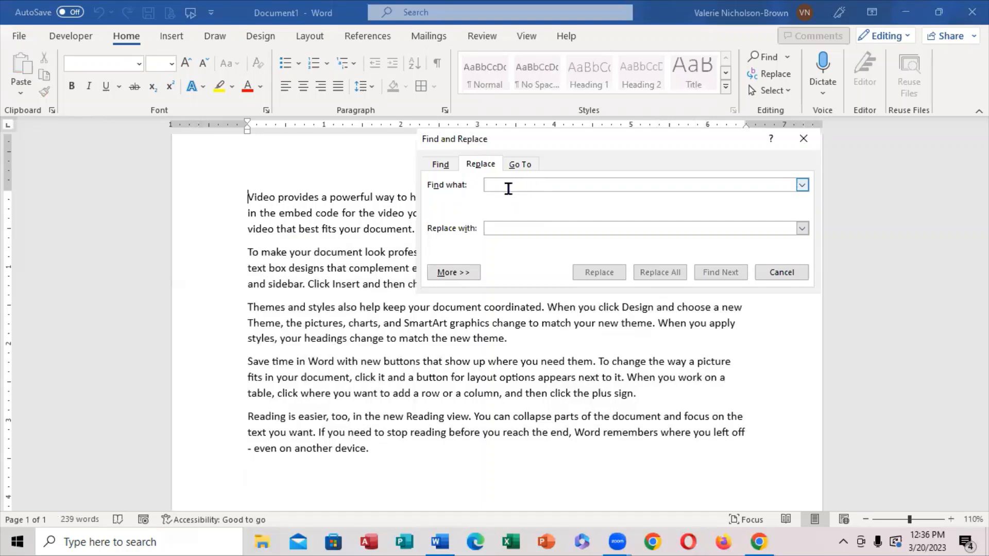
text(Document)
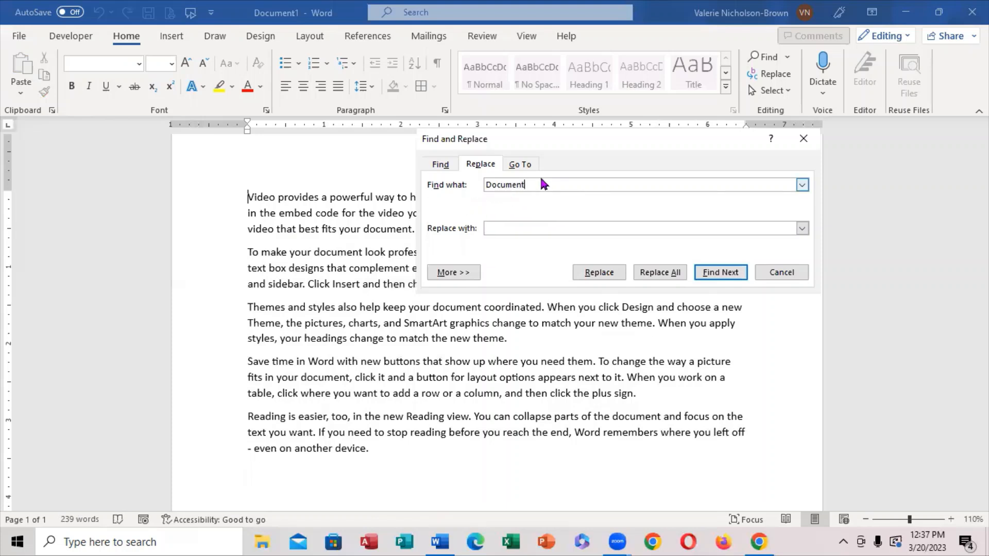
drag(526, 184, 479, 186)
click(503, 185)
key(BackSpace)
key(BackSpace)
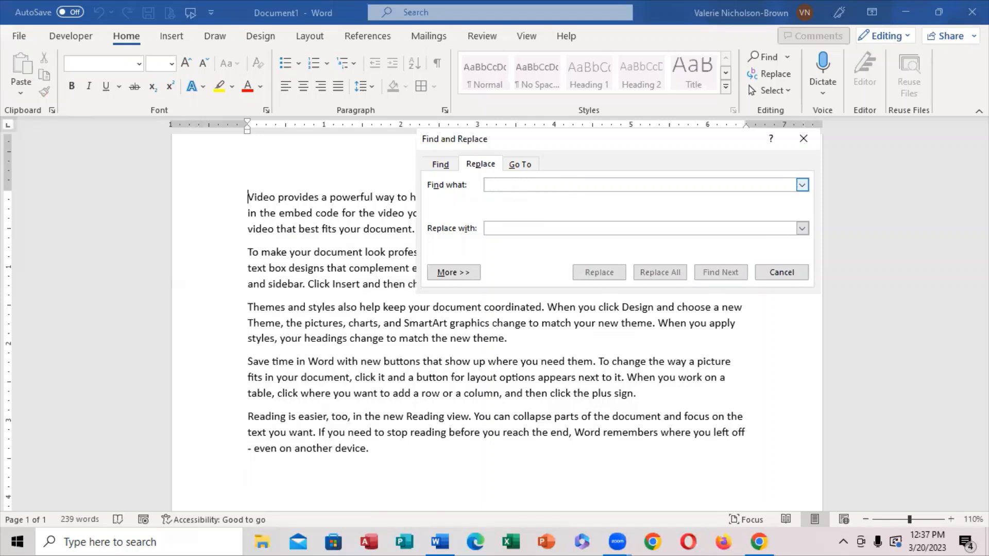
Replace the first occurrence of "video" in the document with "document", and close Find and Replace.
text(video)
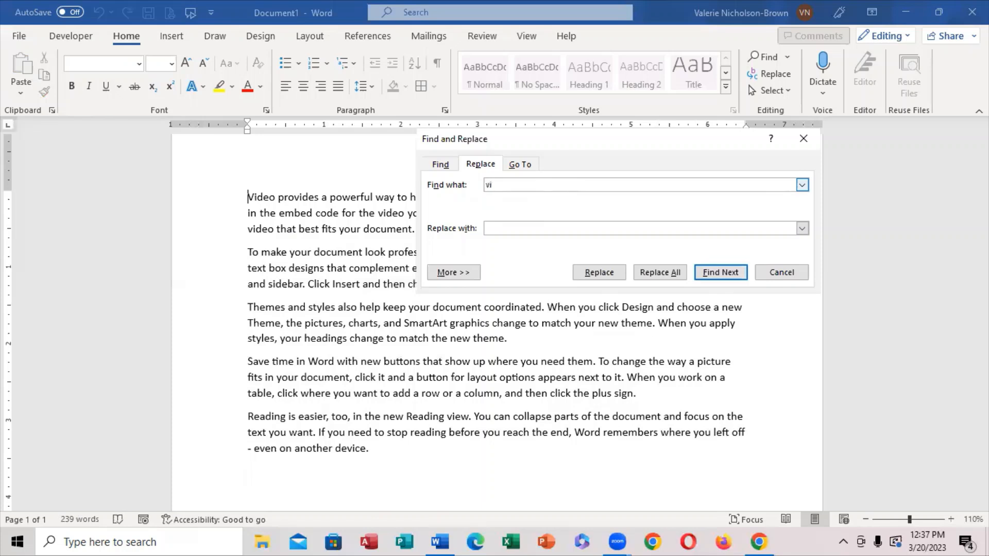
click(502, 229)
text(document)
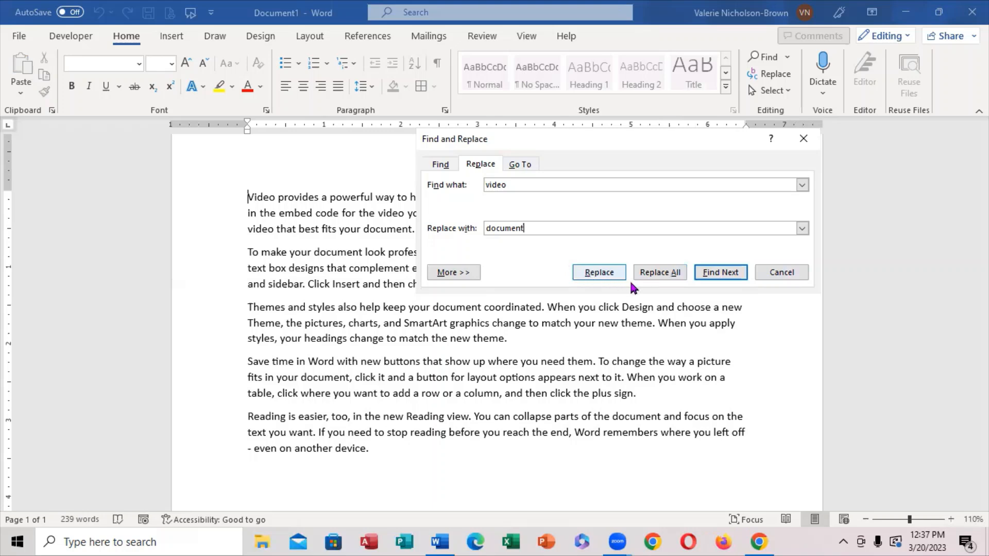
click(593, 273)
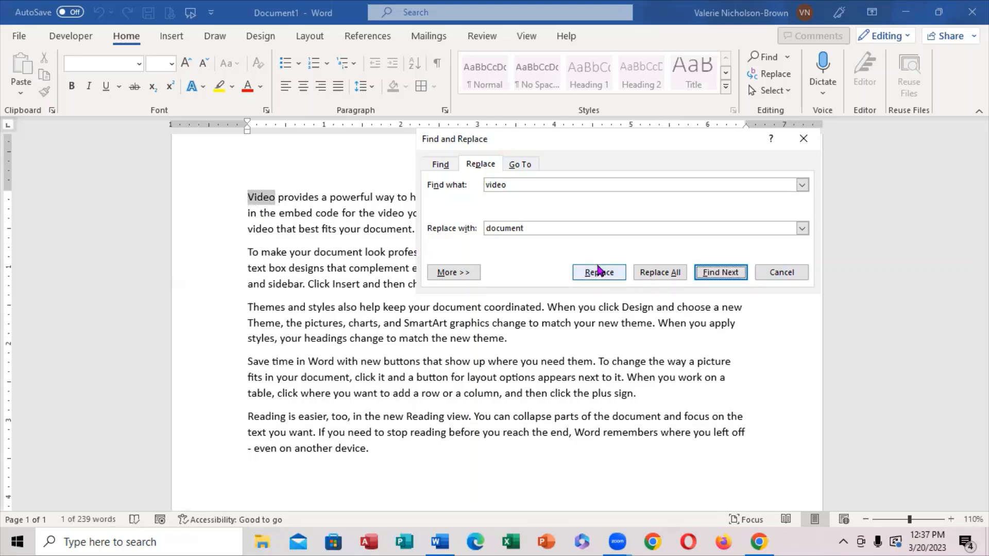
click(597, 274)
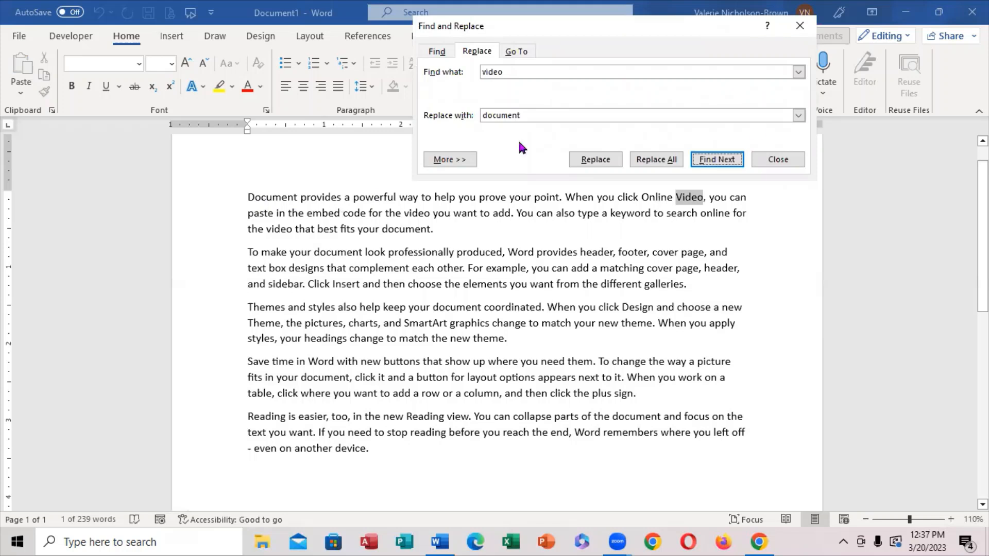
click(788, 157)
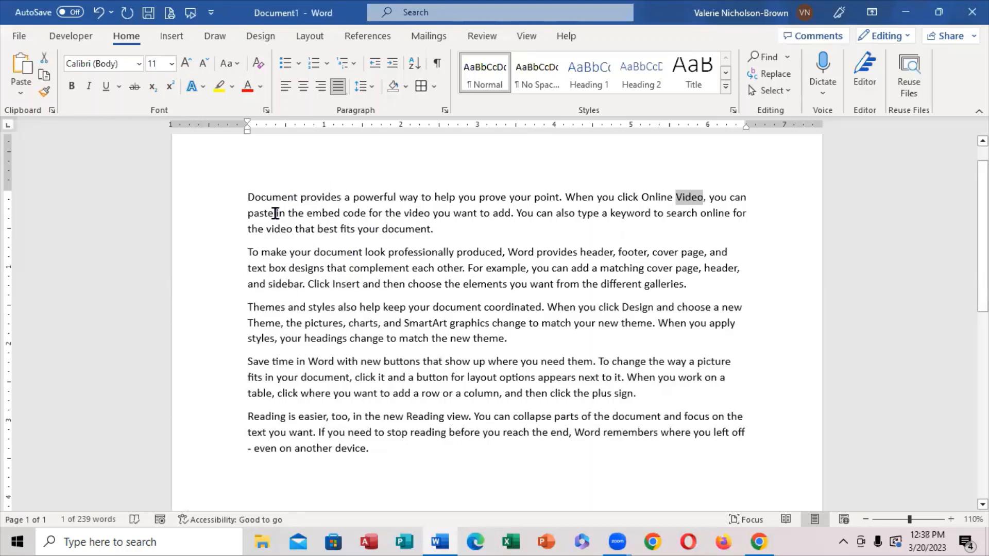
Apply a Dropped drop cap to the first letter of the opening paragraph, and deselect it.
click(248, 194)
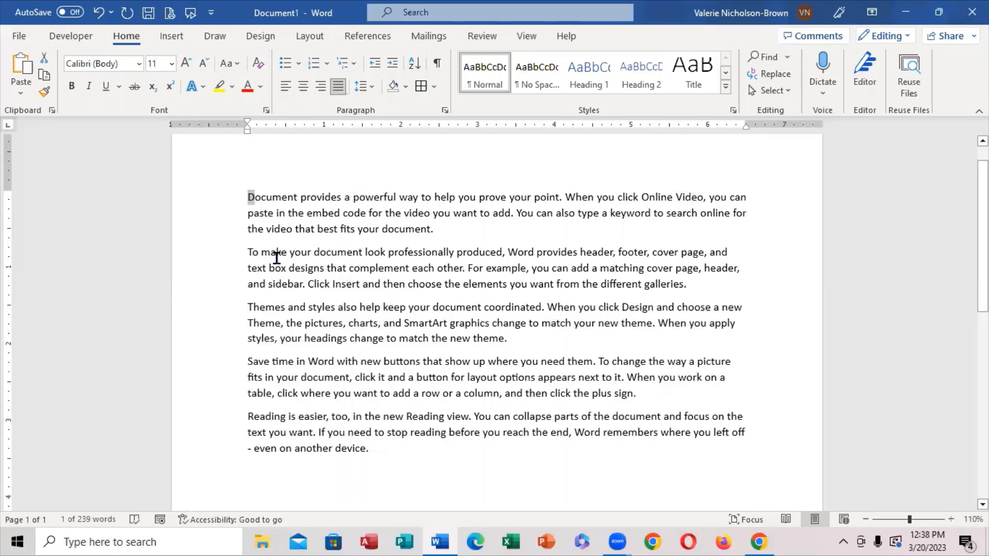
click(173, 37)
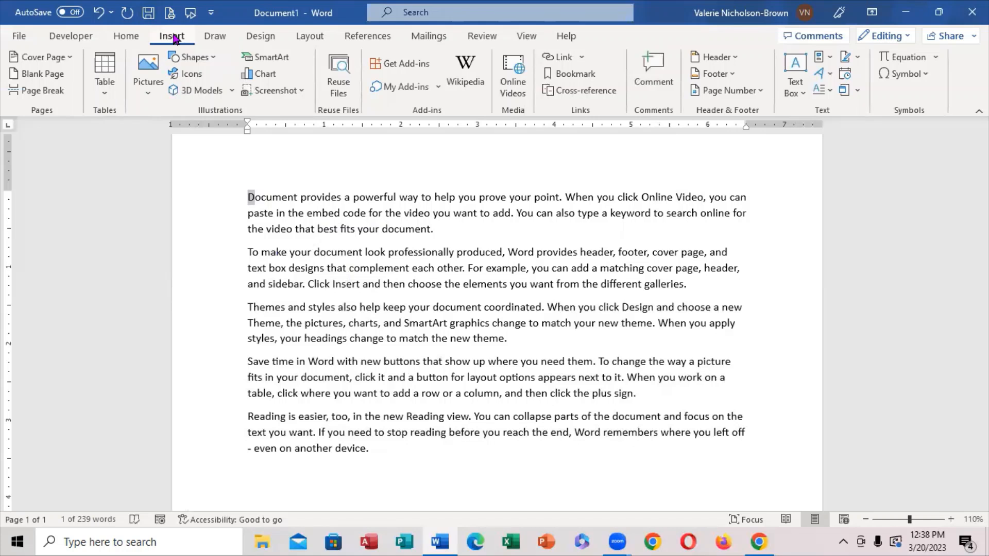
click(830, 89)
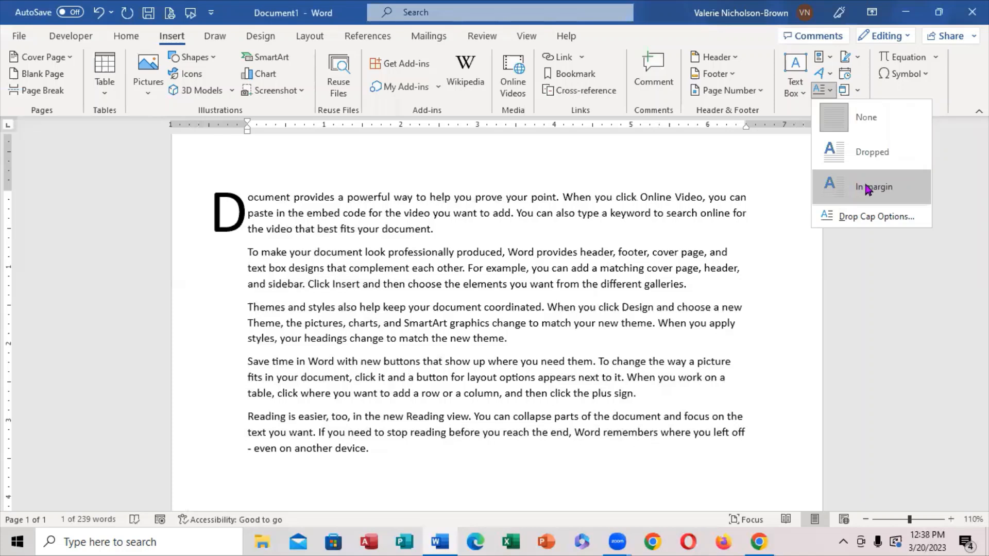
click(863, 152)
click(789, 240)
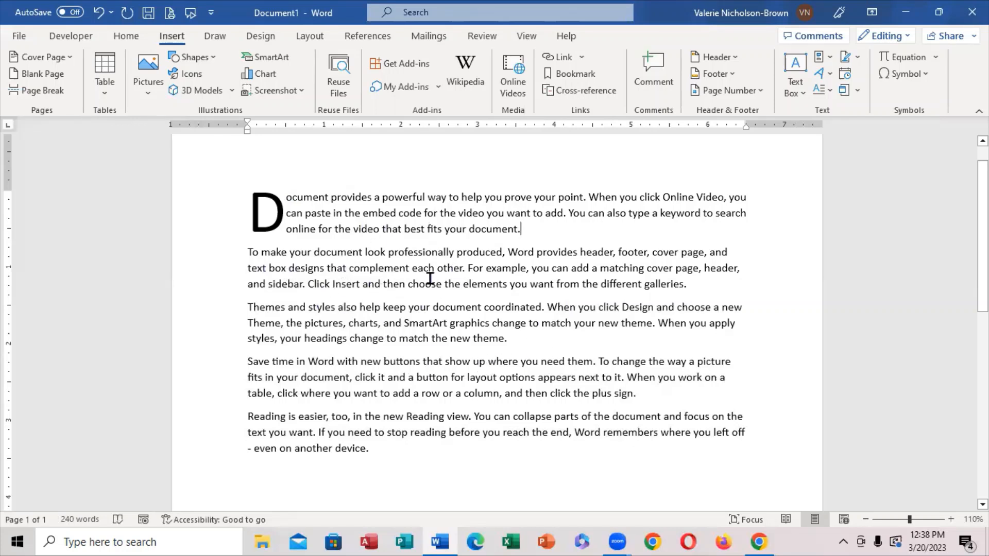
Insert the picture IMG_20230218_114121 from New folder on this device's Desktop at the end of the first paragraph.
click(146, 91)
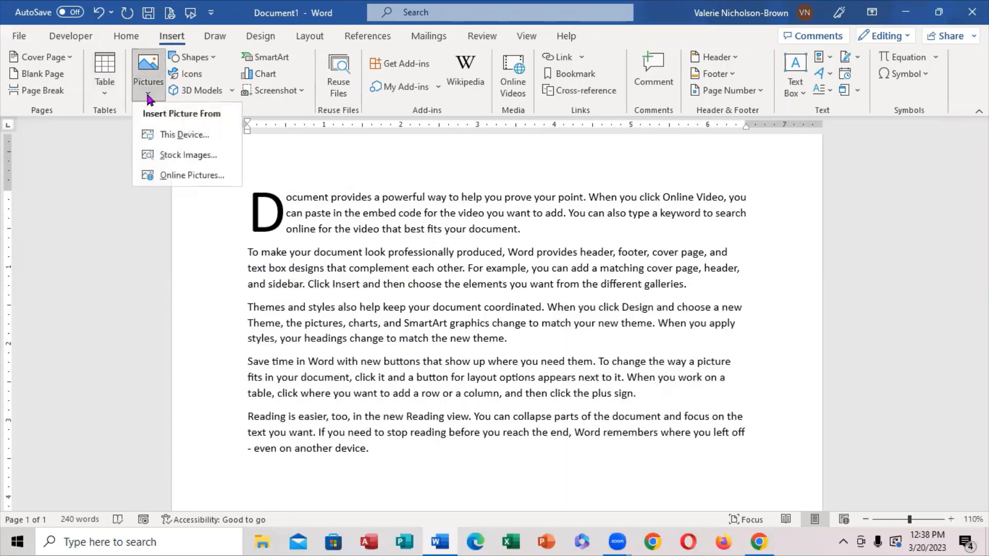
click(181, 135)
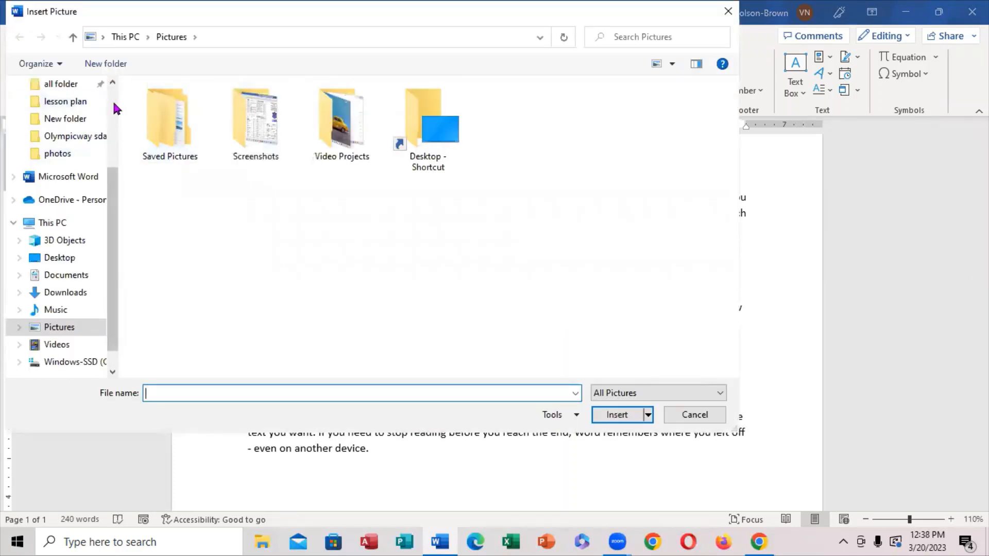
scroll(115, 108, up, 3)
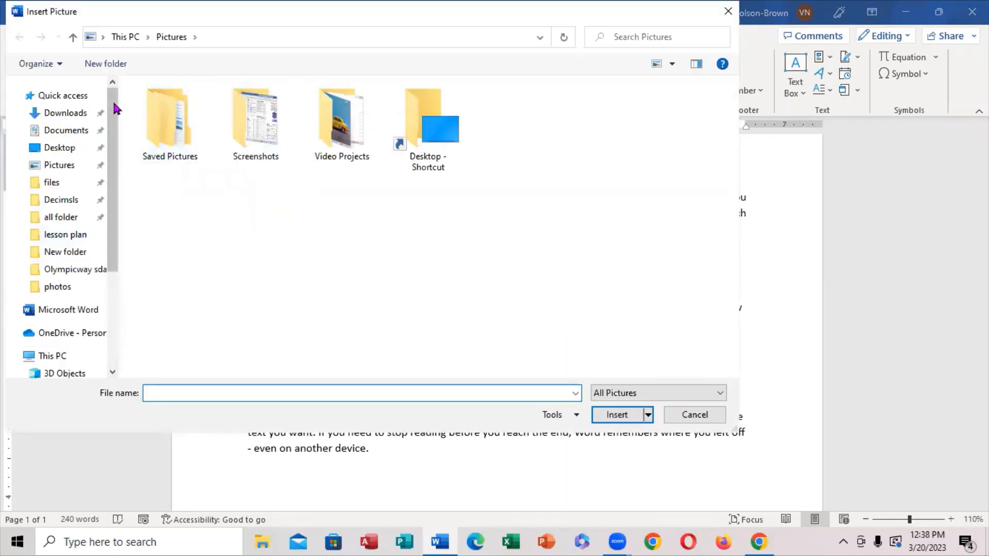
click(62, 149)
click(353, 145)
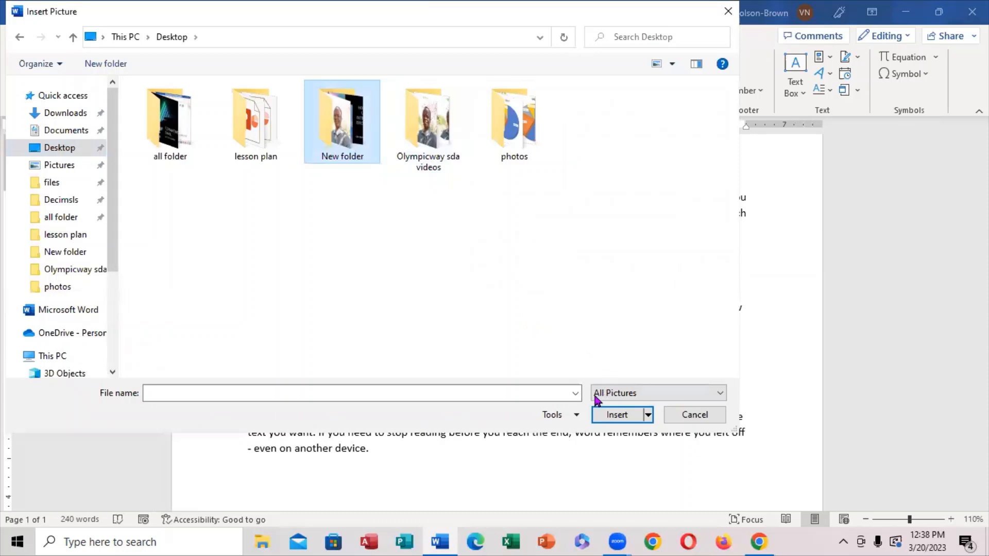
click(613, 414)
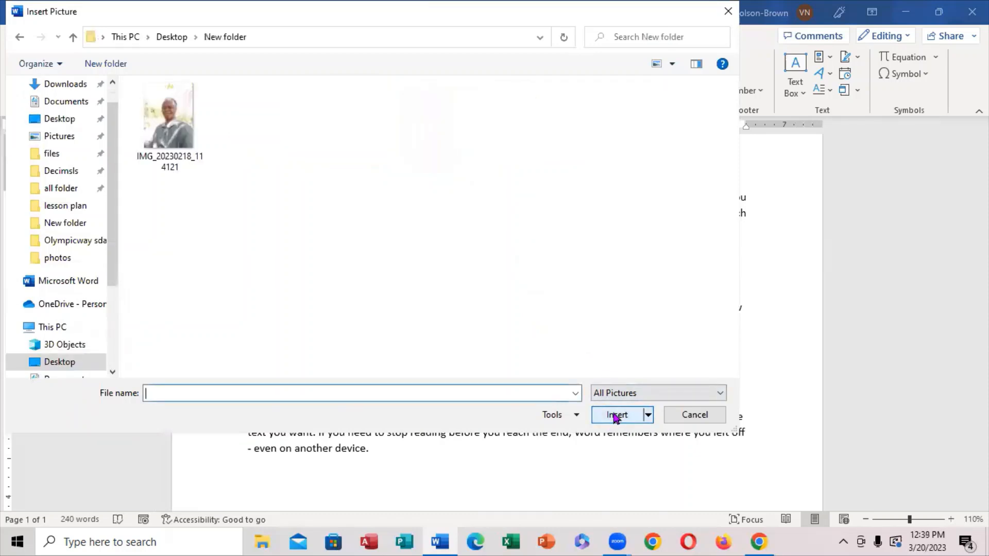
click(188, 133)
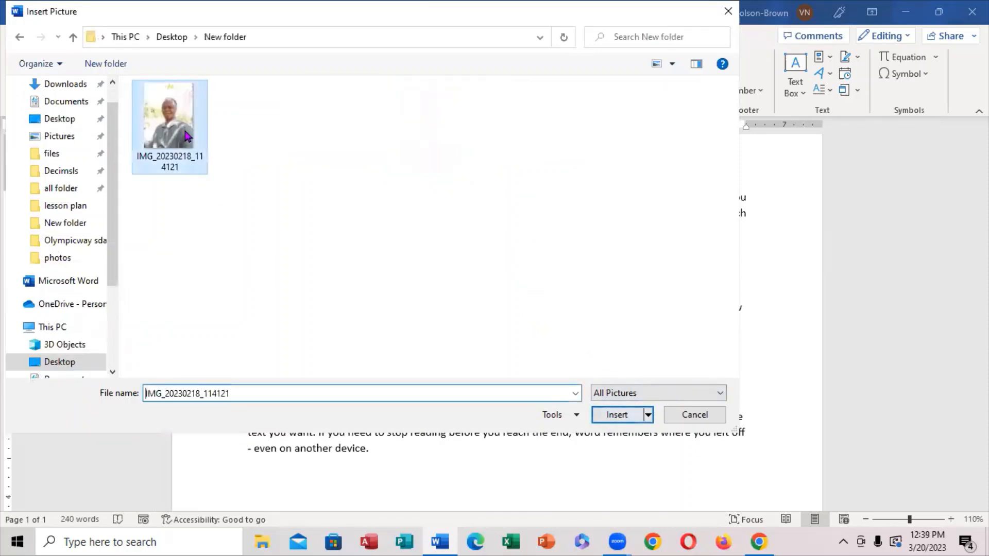
click(613, 417)
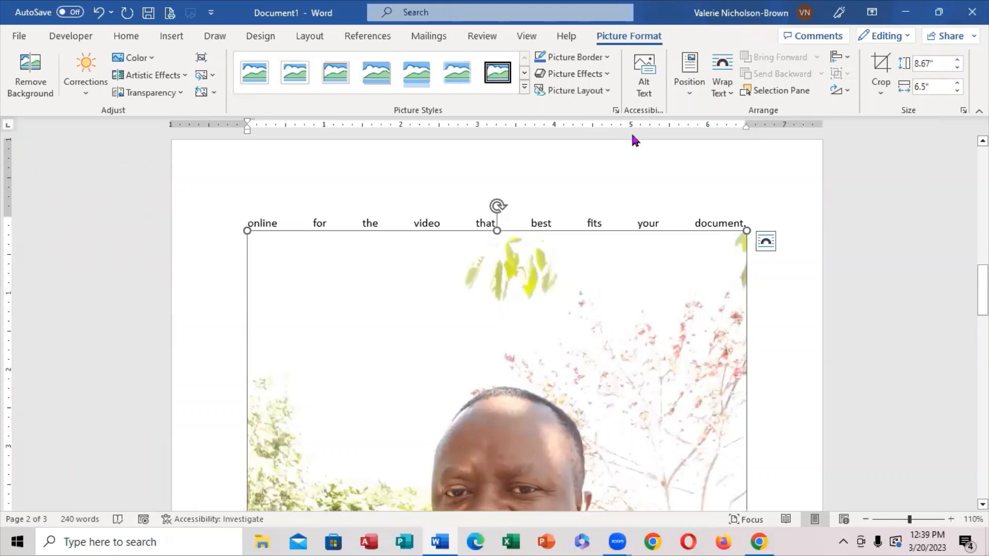
Set the inserted picture's text wrapping to Tight.
click(730, 91)
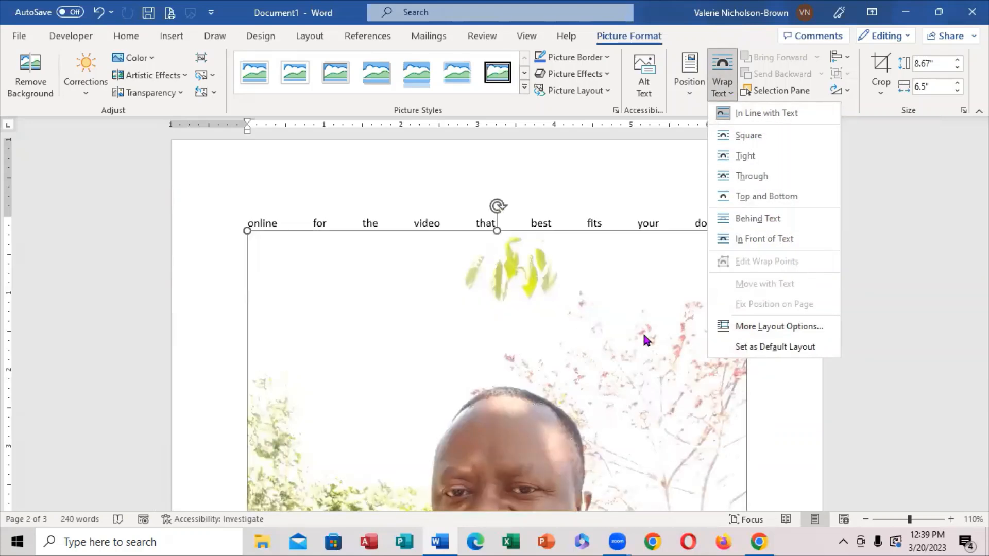
click(517, 362)
right_click(515, 360)
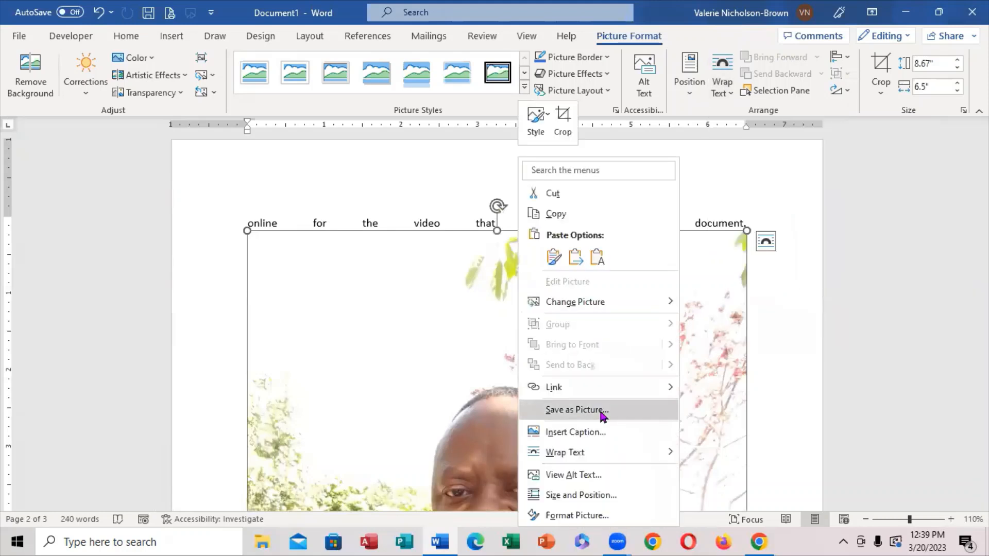
mouse_move(620, 453)
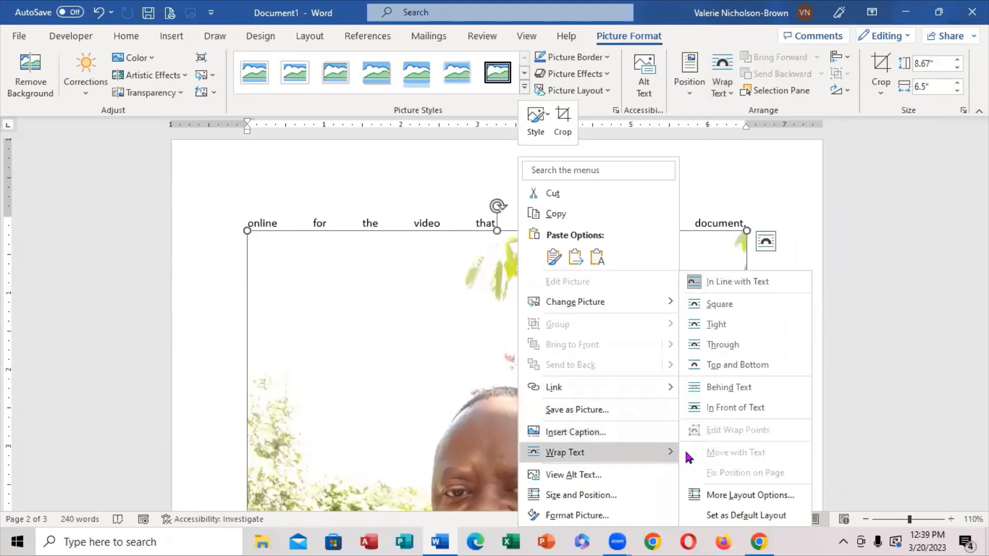
click(716, 329)
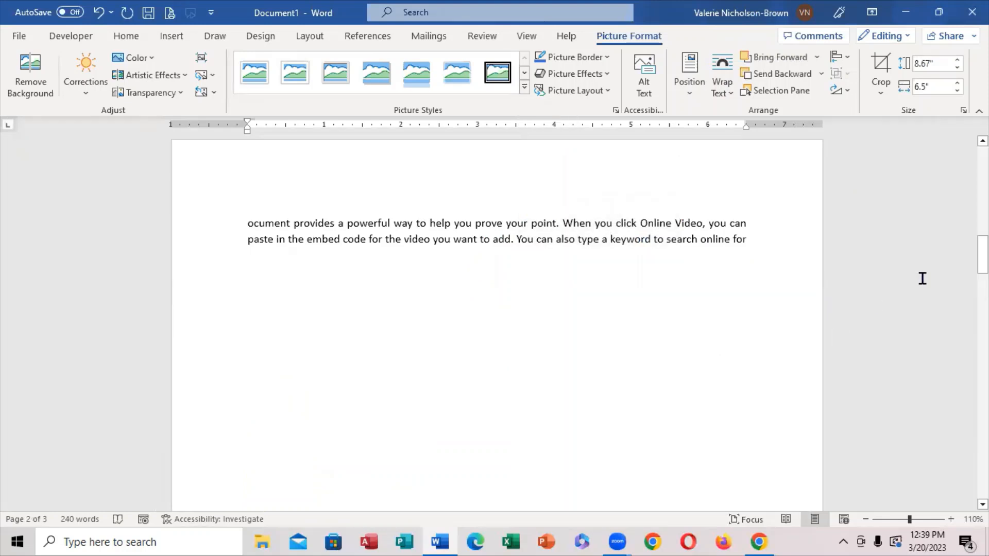
Shrink the picture to about 5.24" high by 3.93" wide, and move it up and inward from the text's left margin.
drag(982, 254, 982, 335)
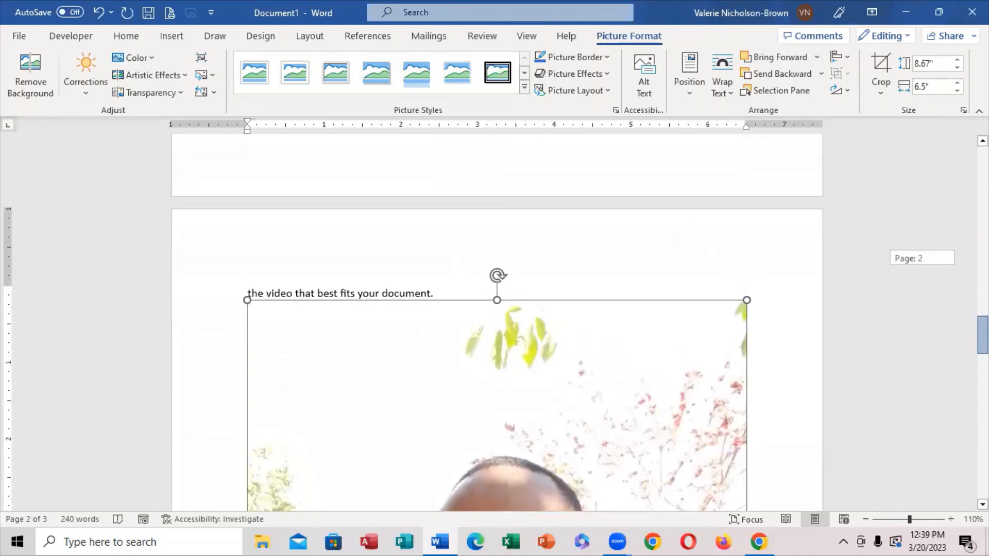
drag(746, 299, 690, 373)
scroll(592, 381, down, 5)
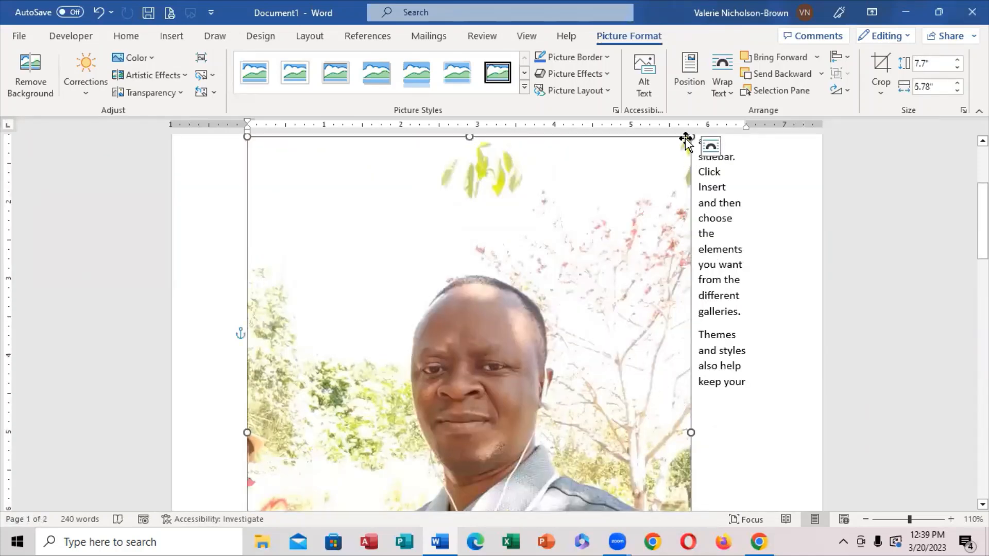
drag(689, 137, 492, 330)
scroll(491, 330, down, 2)
scroll(492, 329, down, 2)
drag(461, 375, 500, 260)
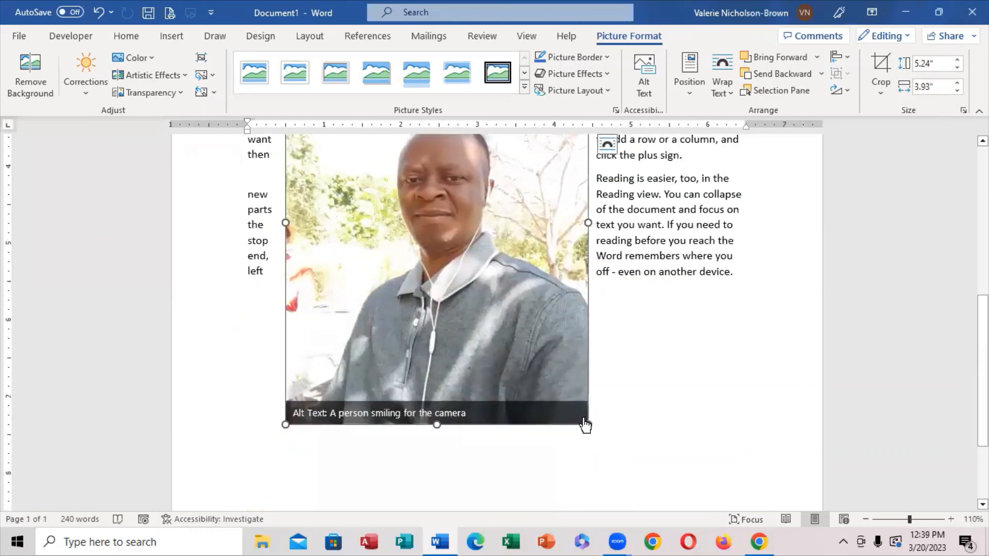
Reduce the picture further to about 1.75" high by 1.31" wide, closing the Alt Text description without changing it.
drag(579, 408, 470, 151)
scroll(398, 330, up, 3)
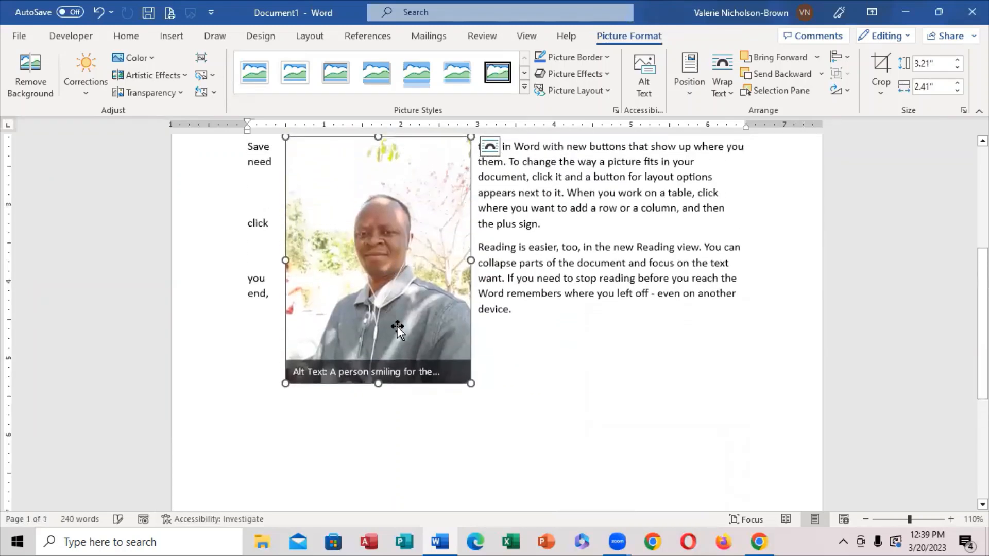
click(377, 371)
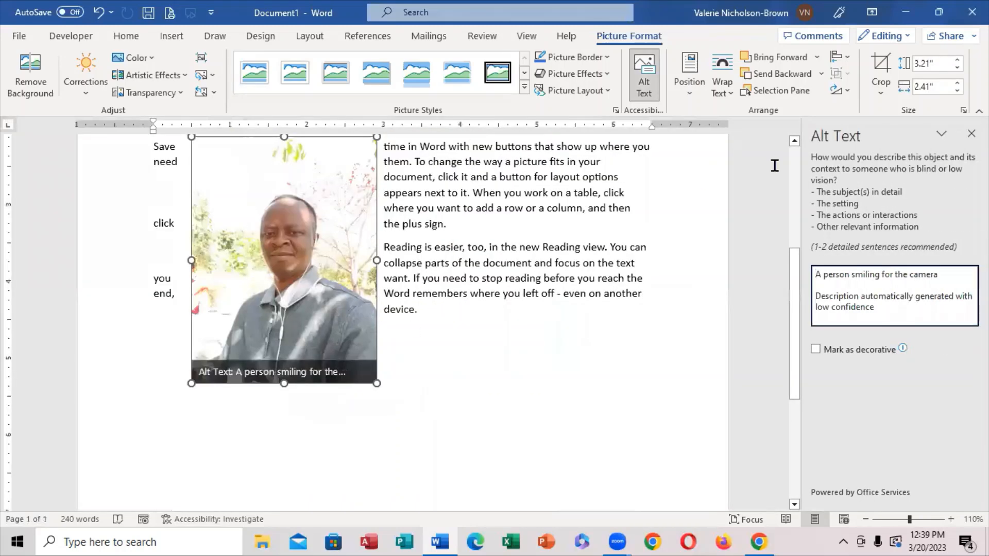
click(971, 133)
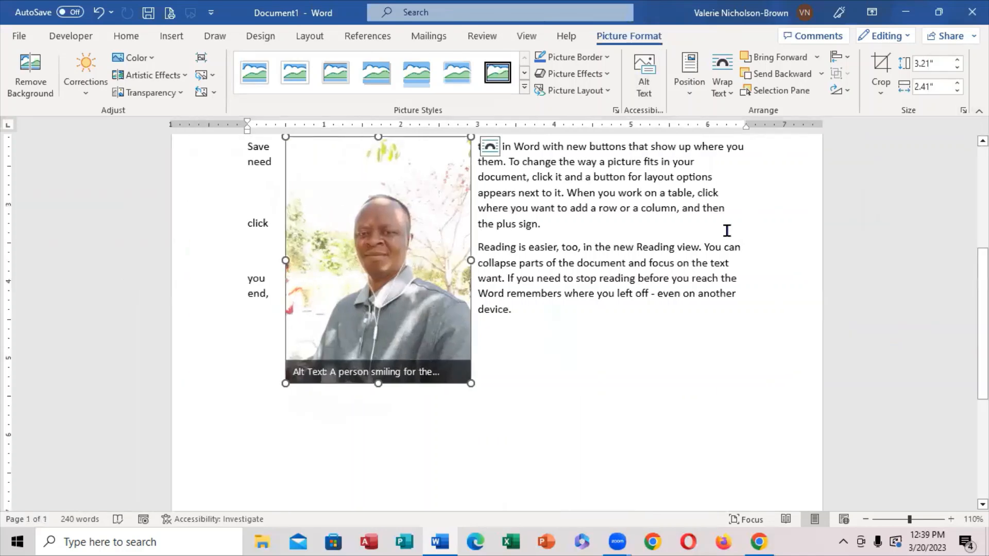
drag(470, 386, 387, 271)
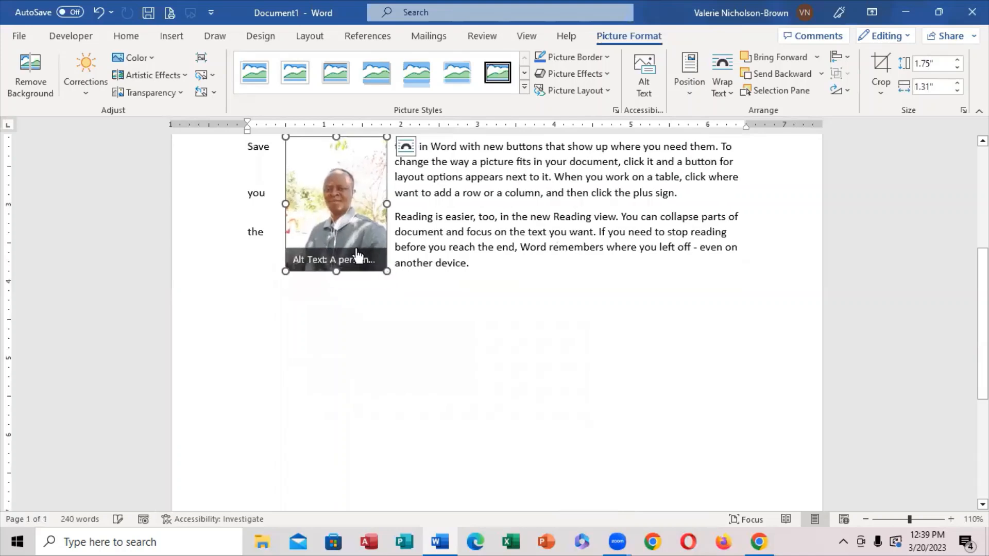
Move the picture to the middle of the page beside the third paragraph, apply the Soft Edge Oval picture style, and deselect it.
scroll(832, 216, up, 3)
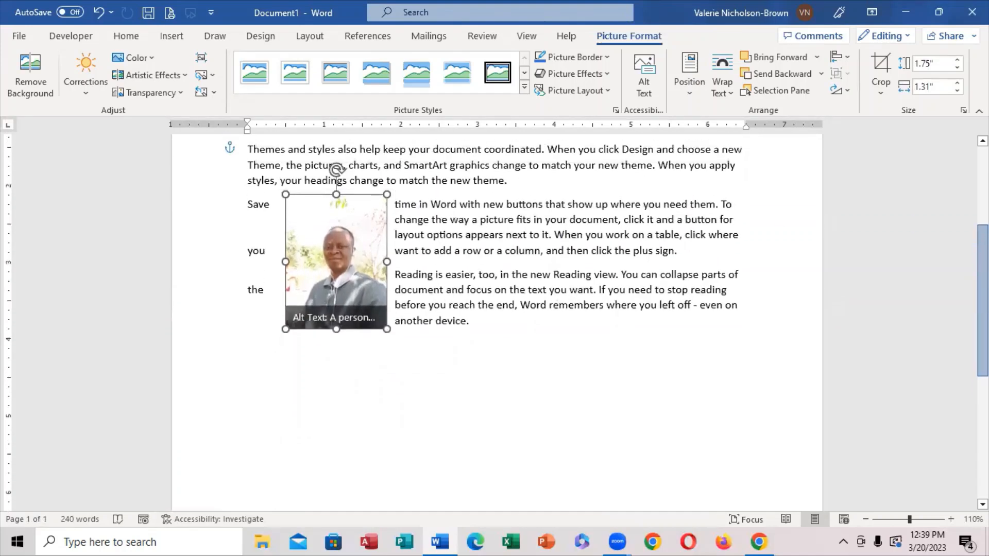
drag(376, 328, 489, 273)
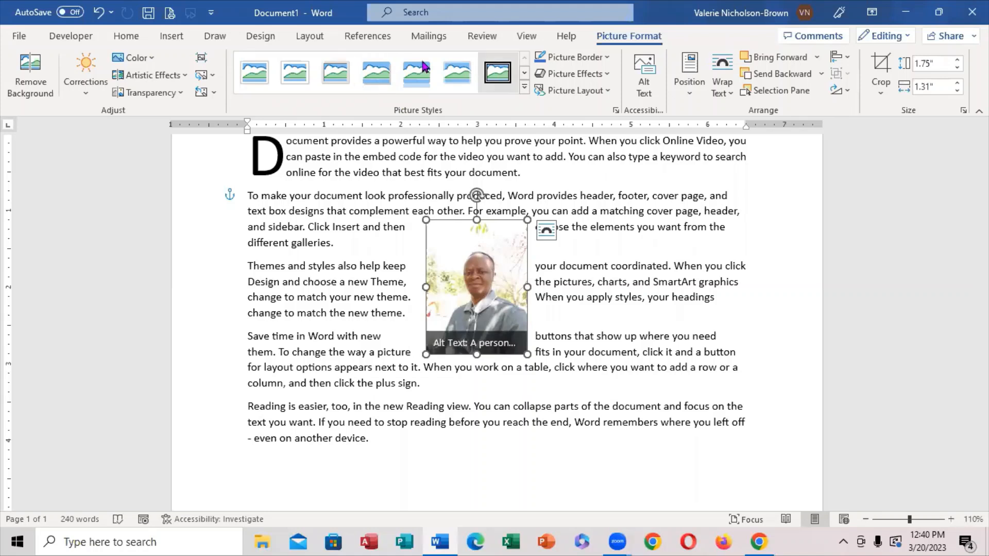
click(524, 91)
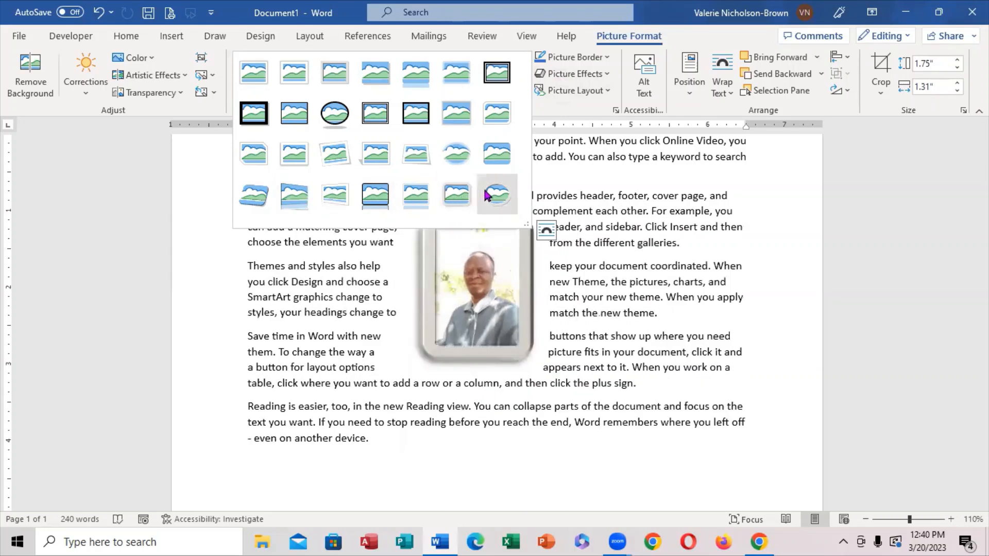
click(459, 157)
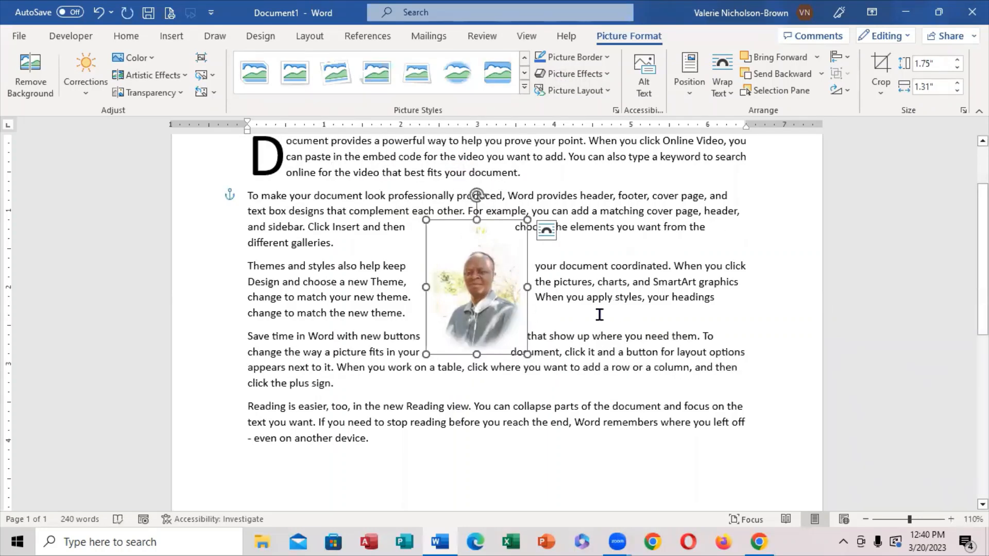
click(584, 341)
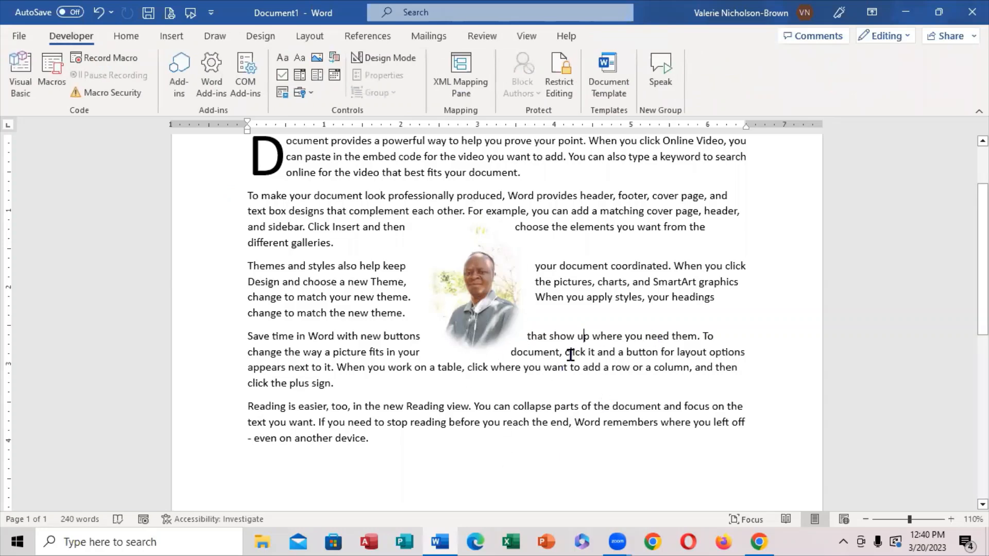
Move the oval picture about 1.2" to the left within the paragraphs, and deselect it.
click(462, 291)
drag(462, 292, 368, 296)
mouse_move(698, 297)
mouse_down()
mouse_move(428, 236)
mouse_move(706, 302)
mouse_up()
click(763, 332)
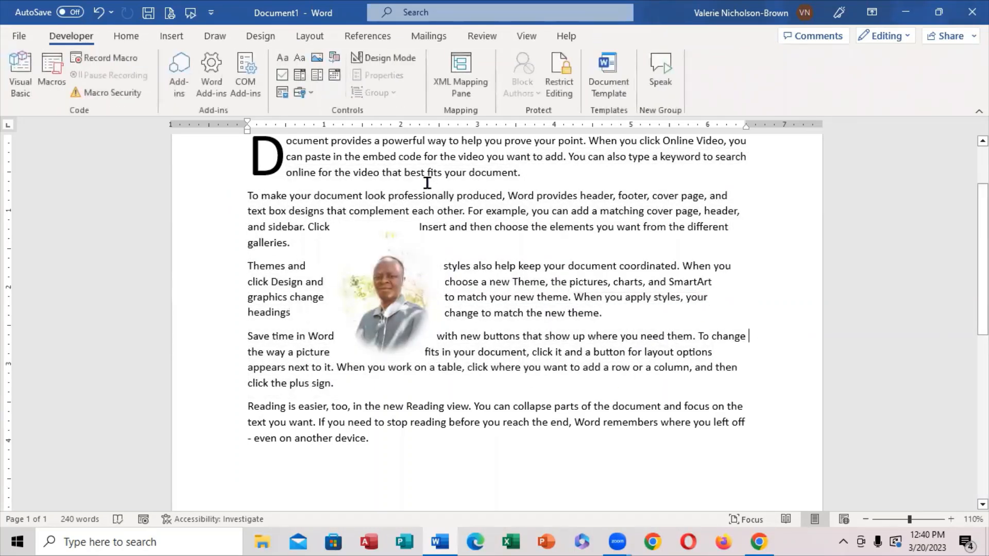
Lay out the document's text in two equal columns.
click(309, 37)
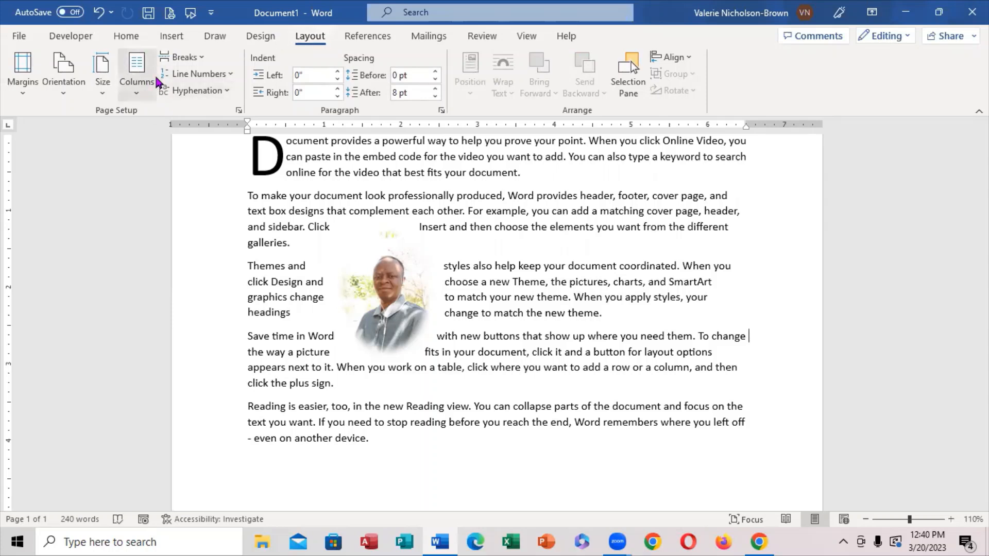
click(137, 96)
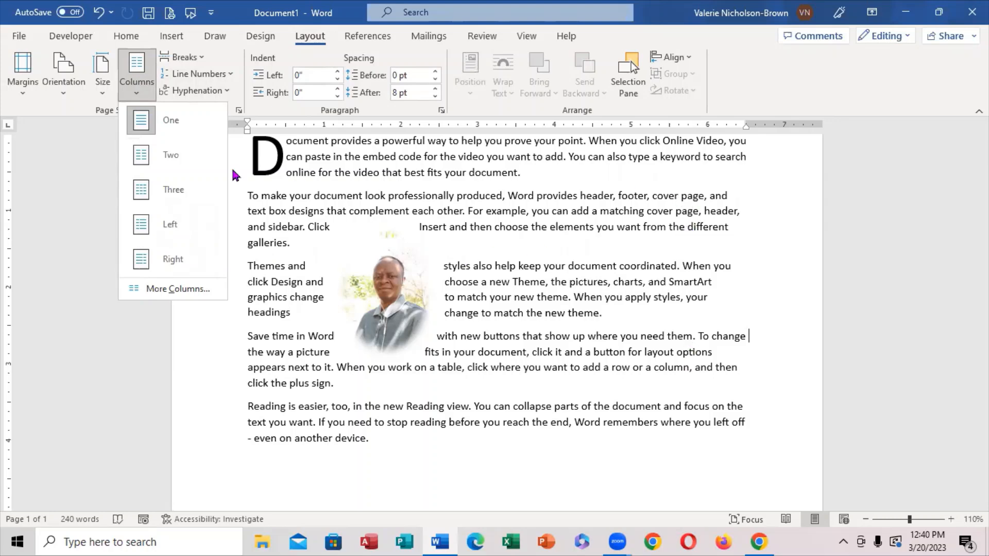
click(171, 155)
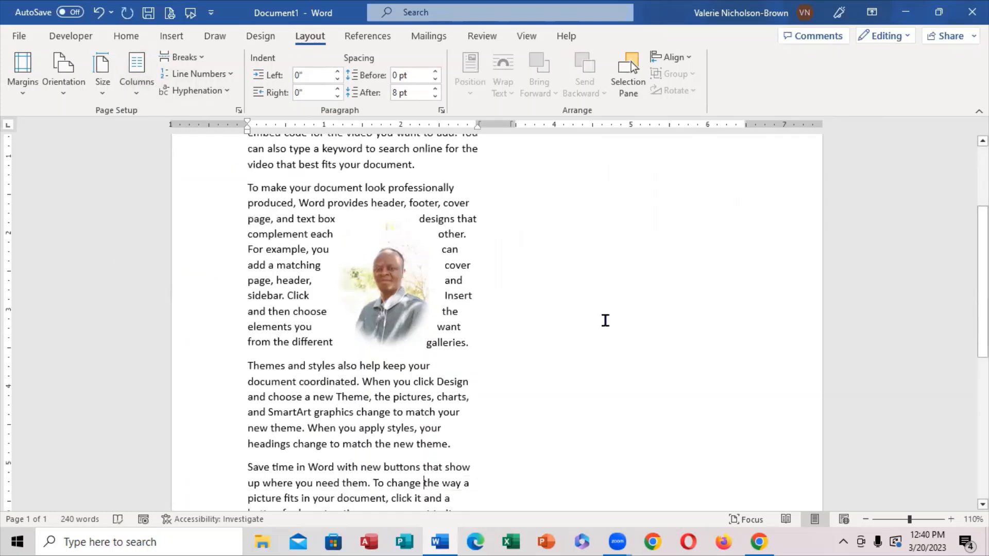
drag(983, 324, 983, 264)
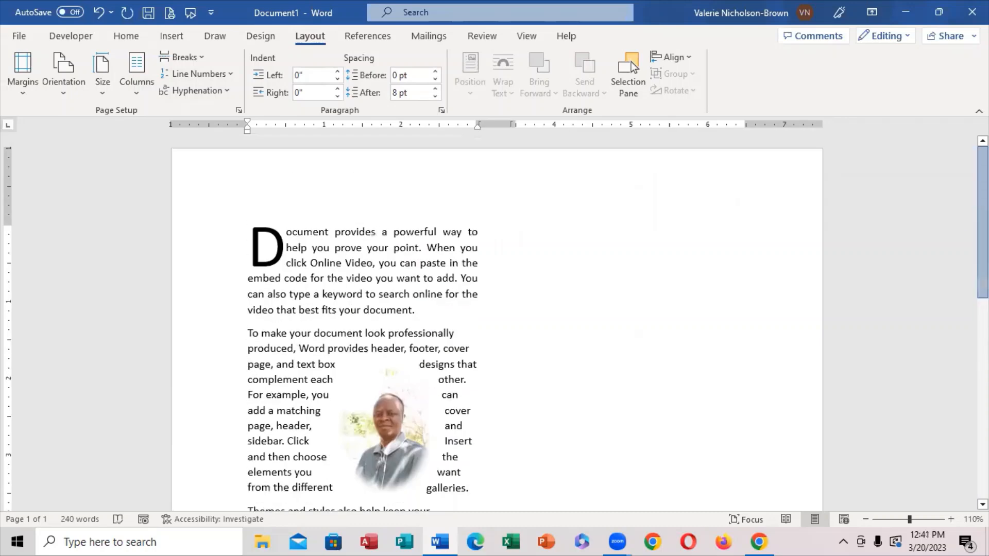
mouse_move(982, 230)
mouse_down()
mouse_move(983, 430)
mouse_move(982, 231)
mouse_up()
Apply the Left column preset to the document, and return the text to one column.
click(136, 97)
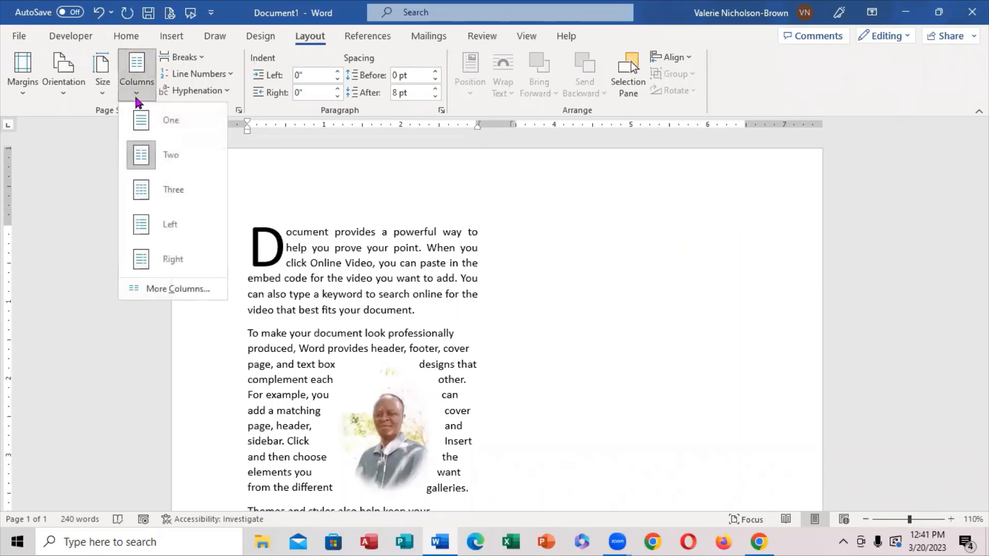
click(144, 234)
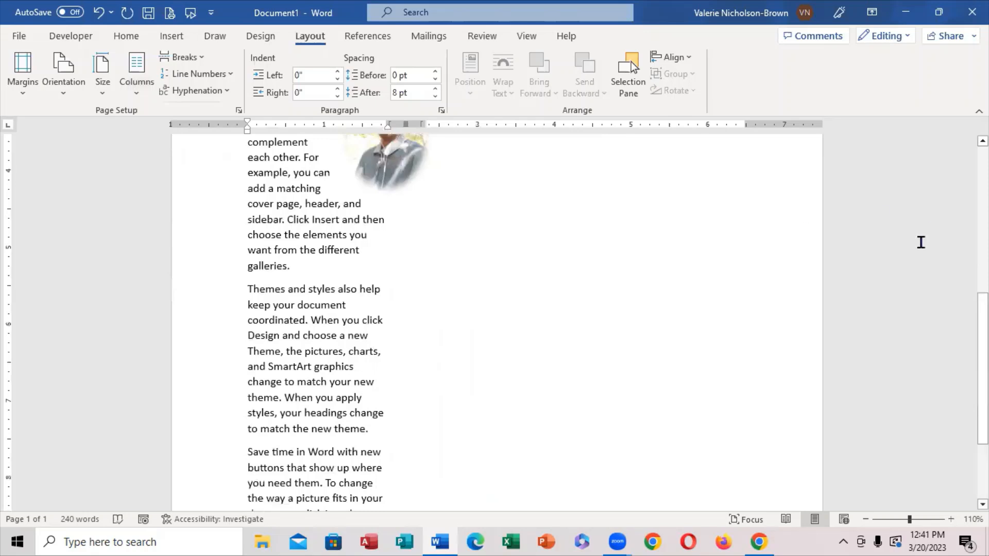
scroll(948, 182, up, 8)
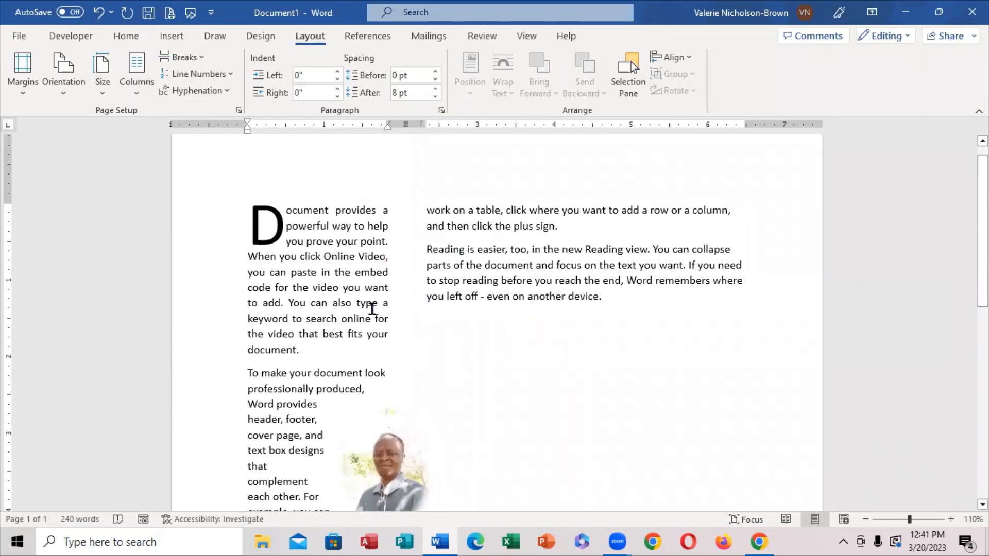
click(134, 91)
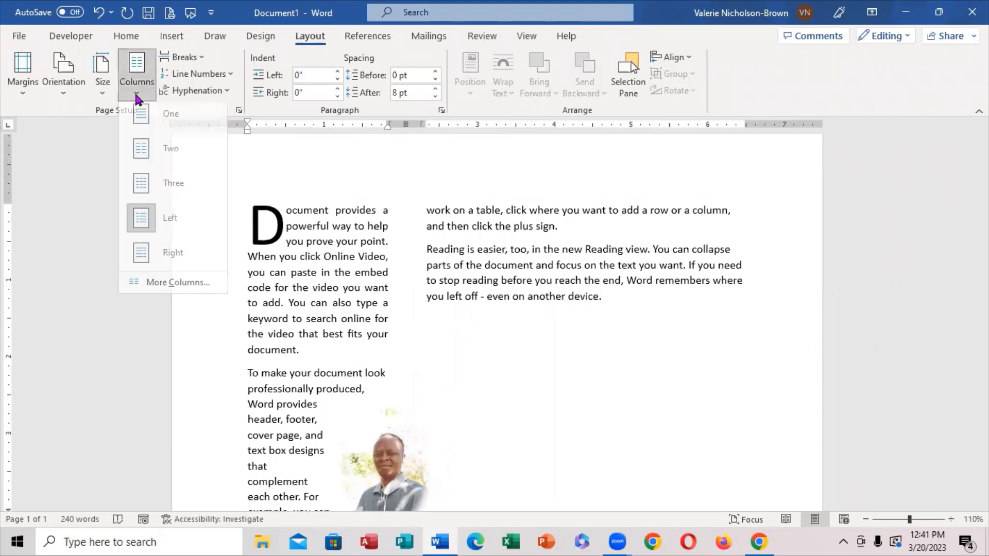
click(153, 125)
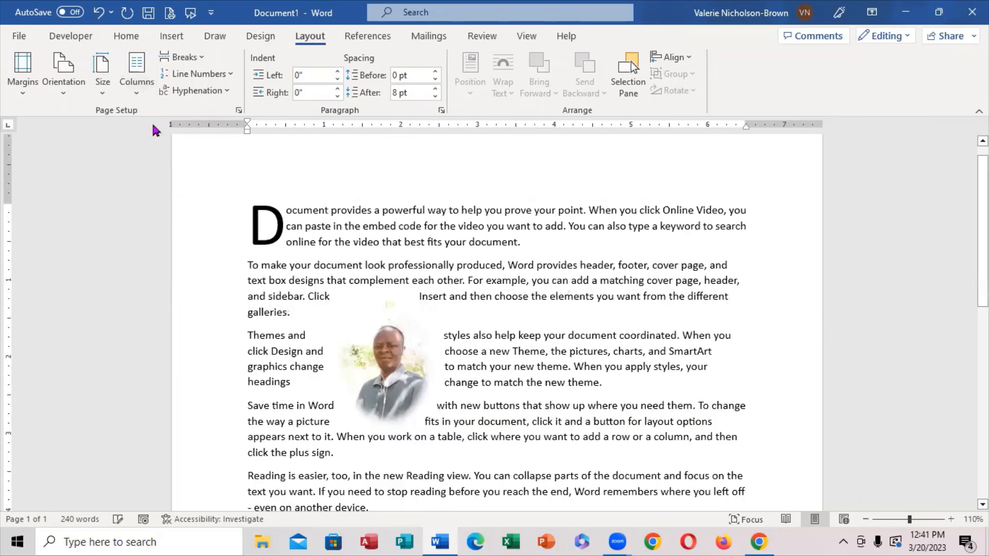